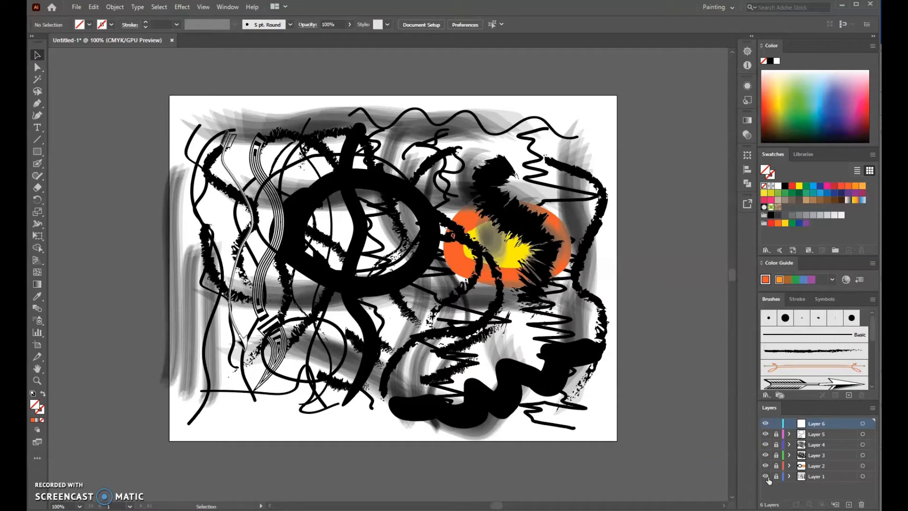
Hide Layers 1 through 5 and make Layer 6 the active layer.
{"action": "mouse_move", "coordinate": [768, 473]}
{"action": "left_mouse_down"}
{"action": "mouse_move", "coordinate": [765, 431]}
{"action": "mouse_move", "coordinate": [767, 480]}
{"action": "left_mouse_up"}
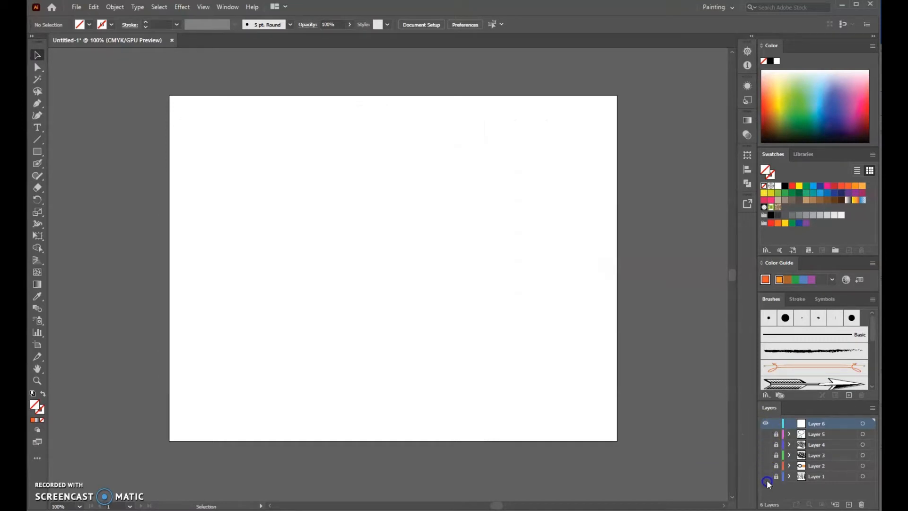
{"action": "left_click", "coordinate": [814, 423]}
Activate the Blob Brush tool and set the stroke color to orange.
{"action": "left_click", "coordinate": [38, 166]}
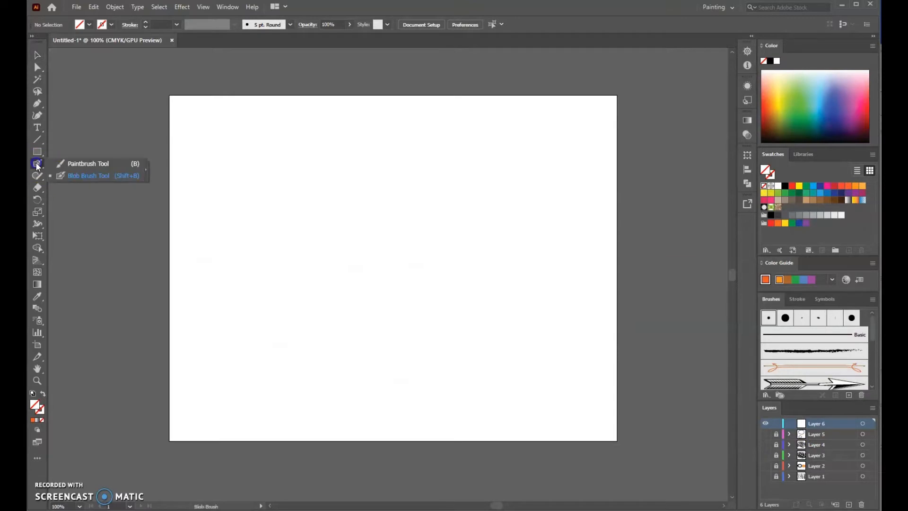
{"action": "left_click", "coordinate": [60, 165]}
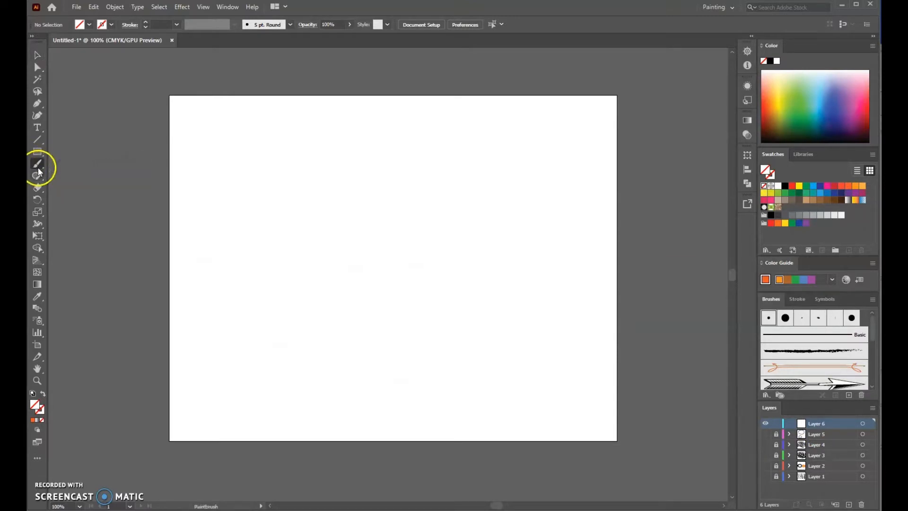
{"action": "left_click", "coordinate": [39, 167]}
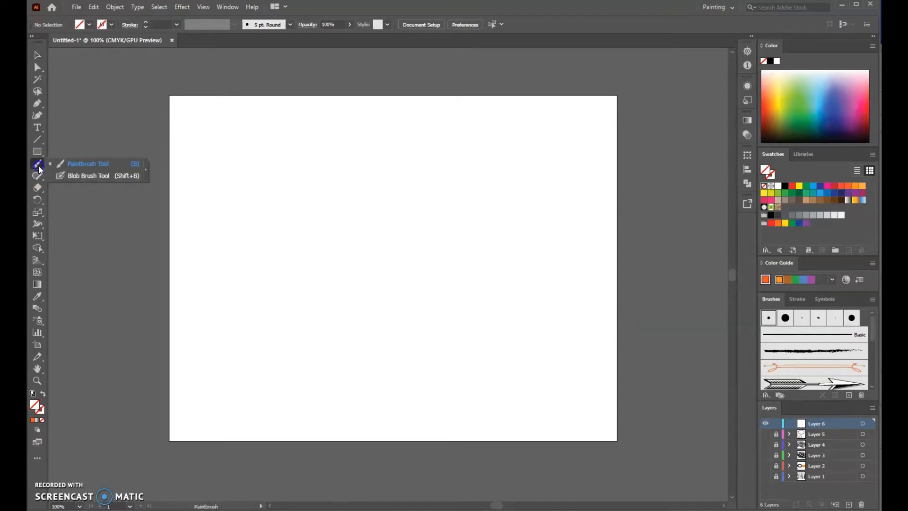
{"action": "left_click", "coordinate": [82, 176]}
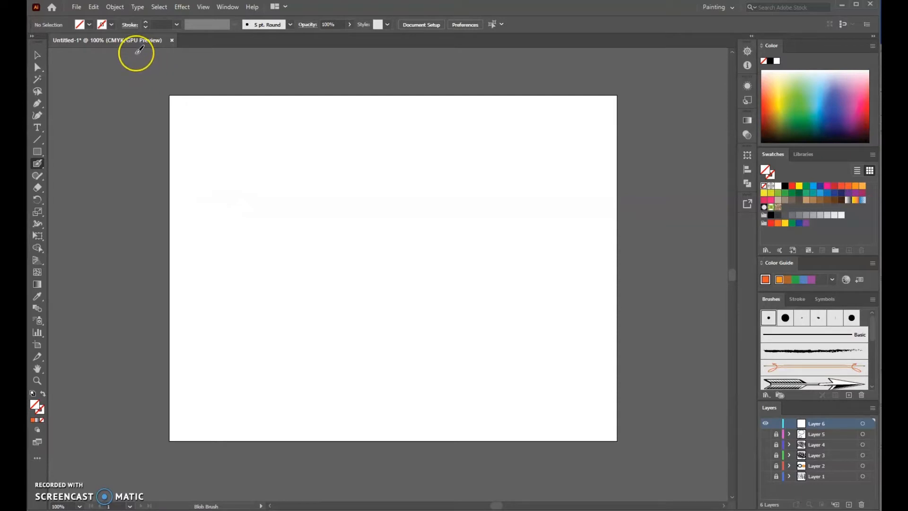
{"action": "left_click", "coordinate": [110, 25]}
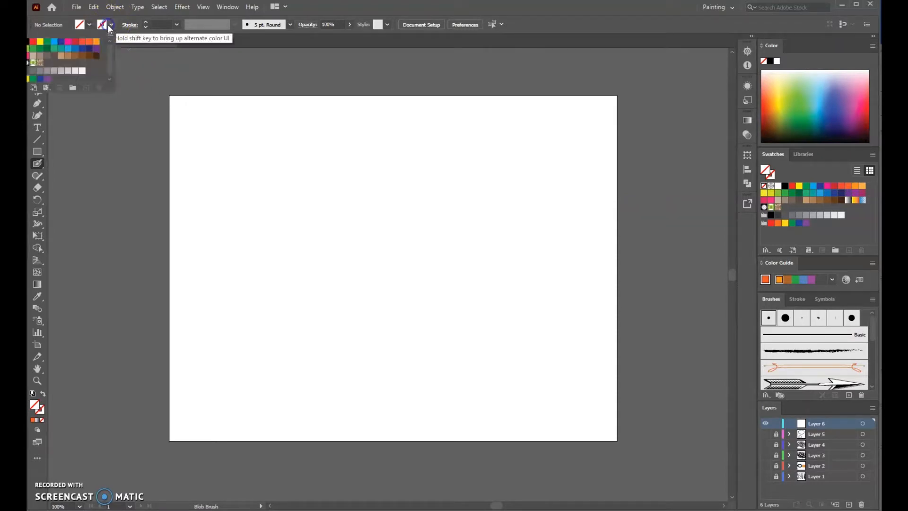
{"action": "left_click", "coordinate": [96, 43]}
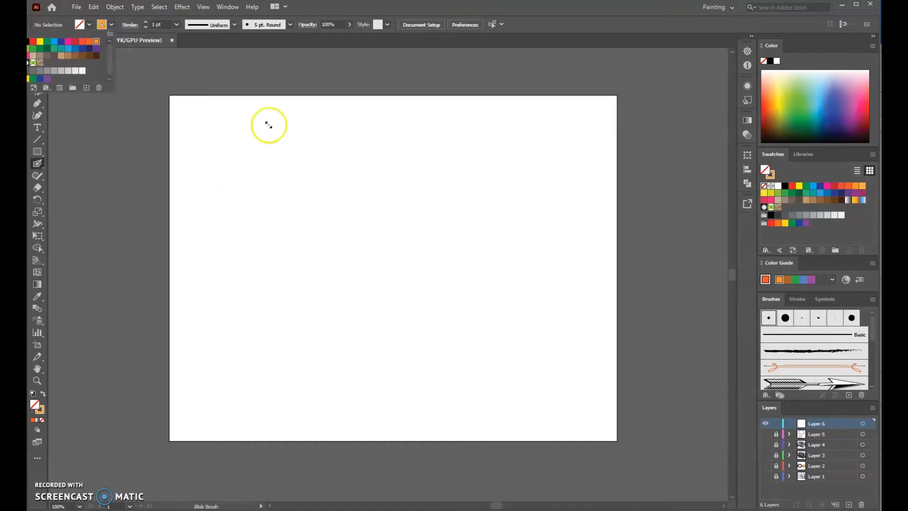
Choose a 12 pt stroke weight and paint a wavy orange Blob Brush stroke across the upper part of the artboard.
{"action": "left_click", "coordinate": [175, 24]}
{"action": "left_click", "coordinate": [176, 24]}
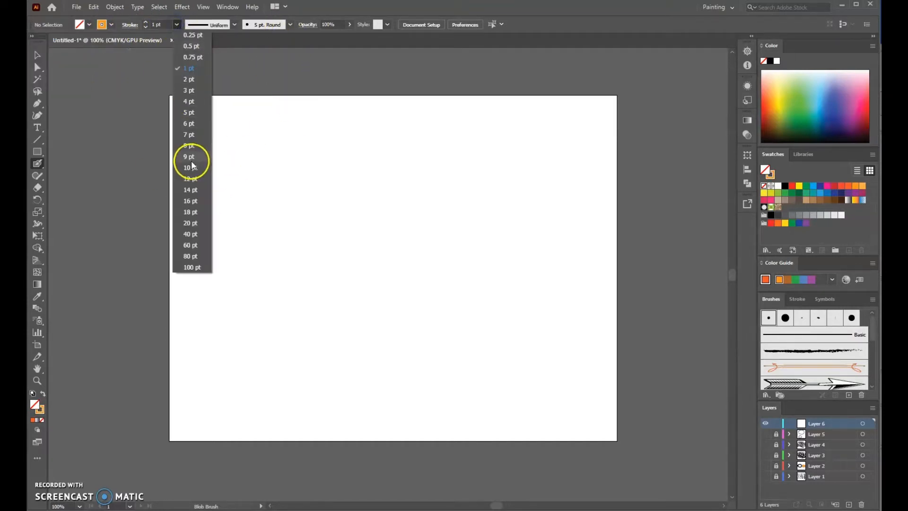
{"action": "left_click", "coordinate": [189, 179]}
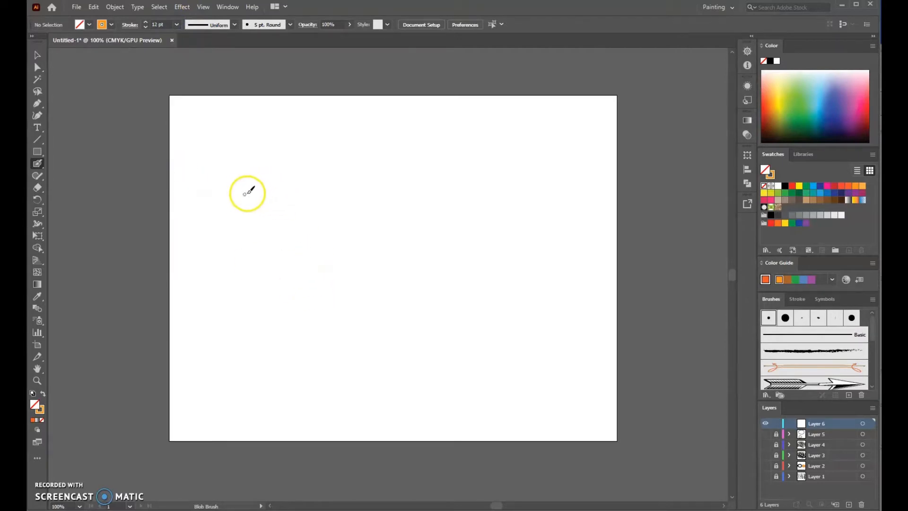
{"action": "mouse_move", "coordinate": [254, 171]}
{"action": "left_mouse_down"}
{"action": "mouse_move", "coordinate": [274, 163]}
{"action": "mouse_move", "coordinate": [339, 183]}
{"action": "mouse_move", "coordinate": [431, 174]}
{"action": "mouse_move", "coordinate": [452, 162]}
{"action": "left_mouse_up"}
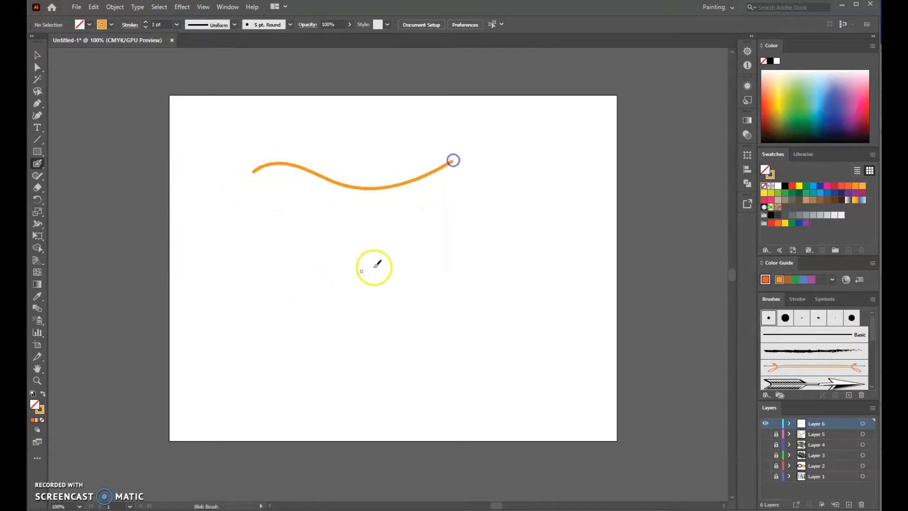
Set the stroke weight to 12 pt again and paint a second wavy Blob Brush stroke just below the first one.
{"action": "left_click", "coordinate": [37, 56]}
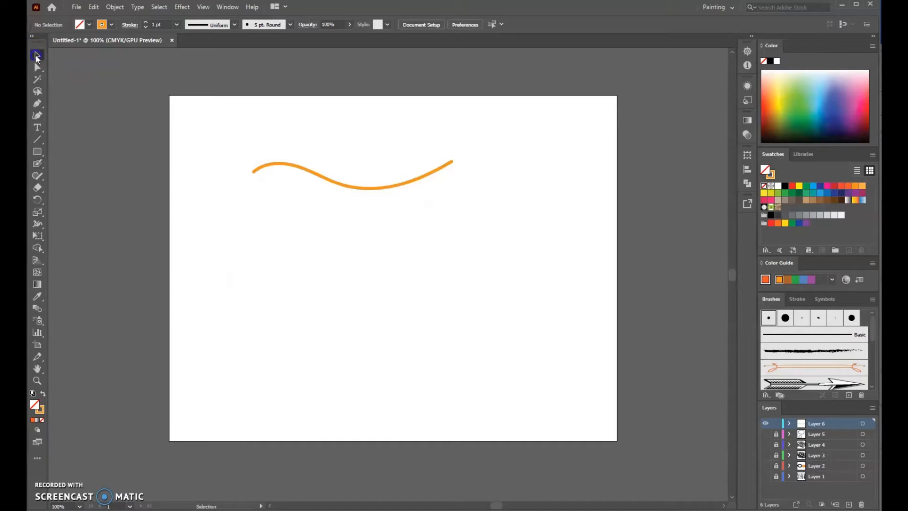
{"action": "left_click", "coordinate": [176, 25]}
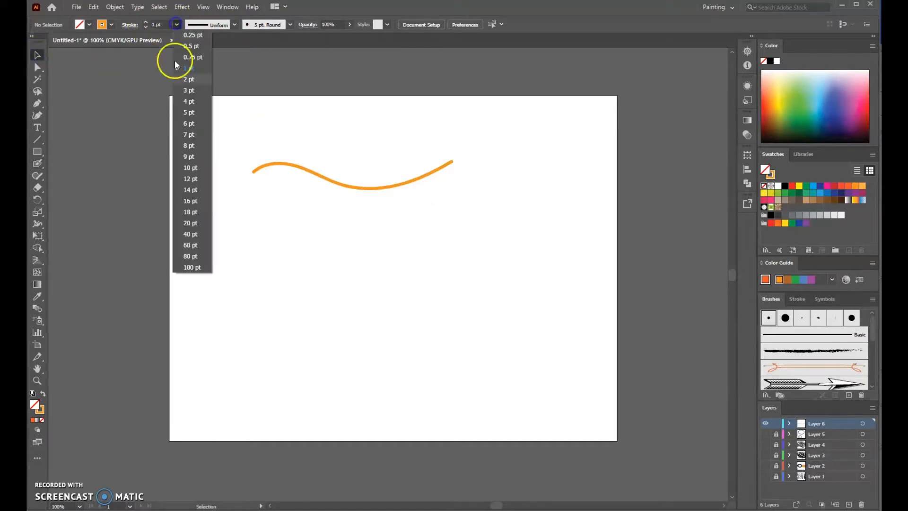
{"action": "left_click", "coordinate": [186, 157]}
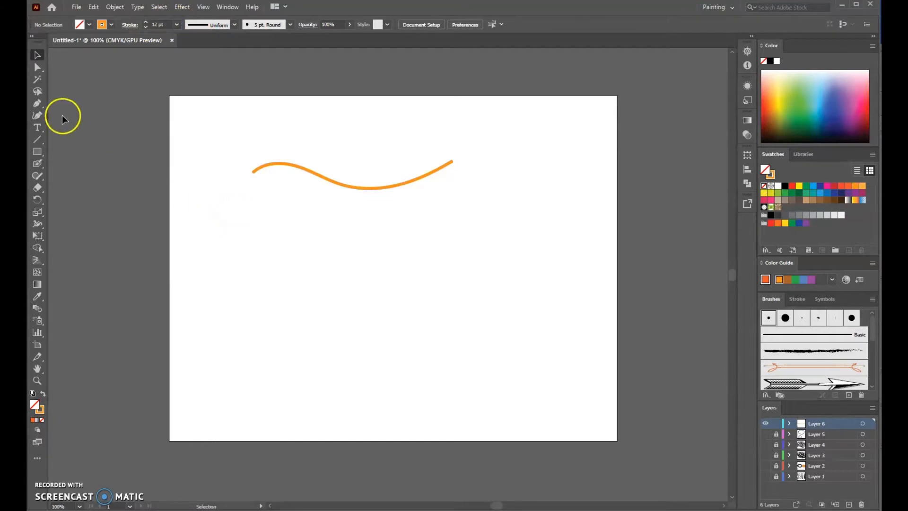
{"action": "left_click", "coordinate": [37, 163]}
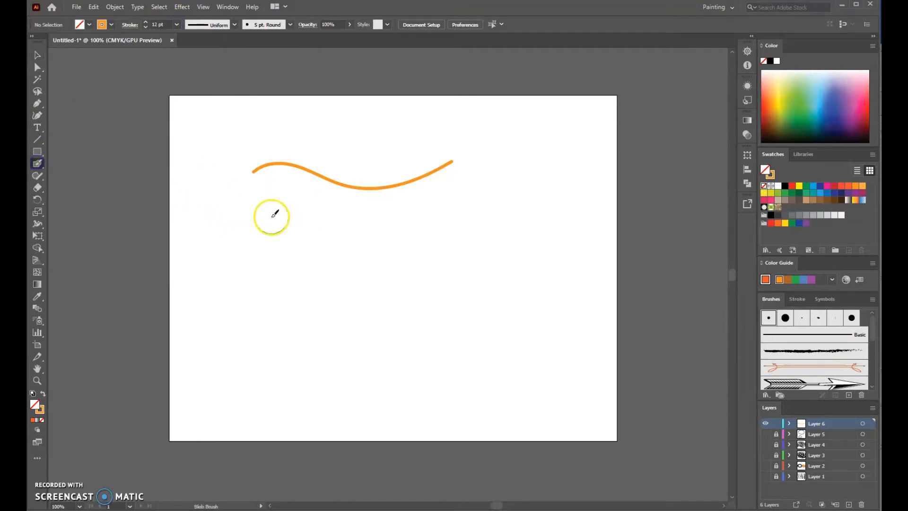
{"action": "mouse_move", "coordinate": [247, 216]}
{"action": "left_mouse_down"}
{"action": "mouse_move", "coordinate": [308, 211]}
{"action": "mouse_move", "coordinate": [363, 236]}
{"action": "mouse_move", "coordinate": [431, 233]}
{"action": "mouse_move", "coordinate": [478, 189]}
{"action": "left_mouse_up"}
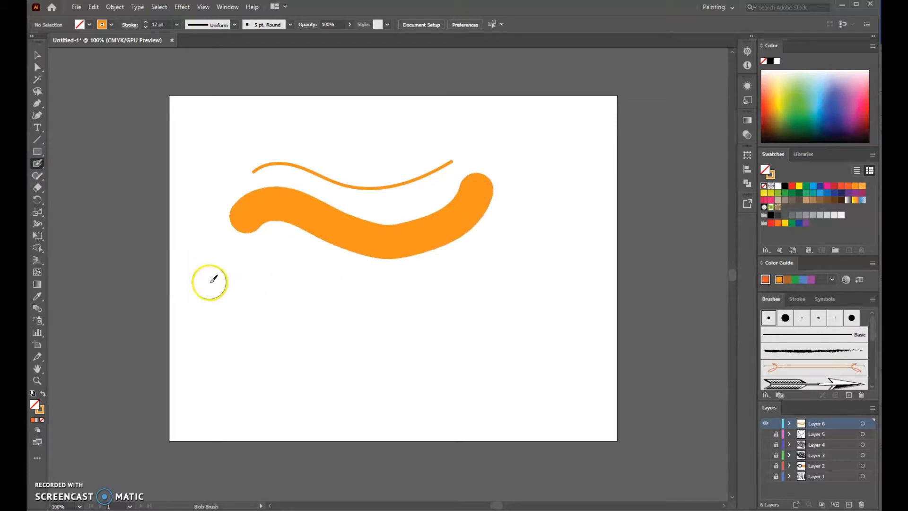
Select the thick wavy stroke to examine its outline, fill and stroke settings, and deselect it.
{"action": "left_click", "coordinate": [37, 56]}
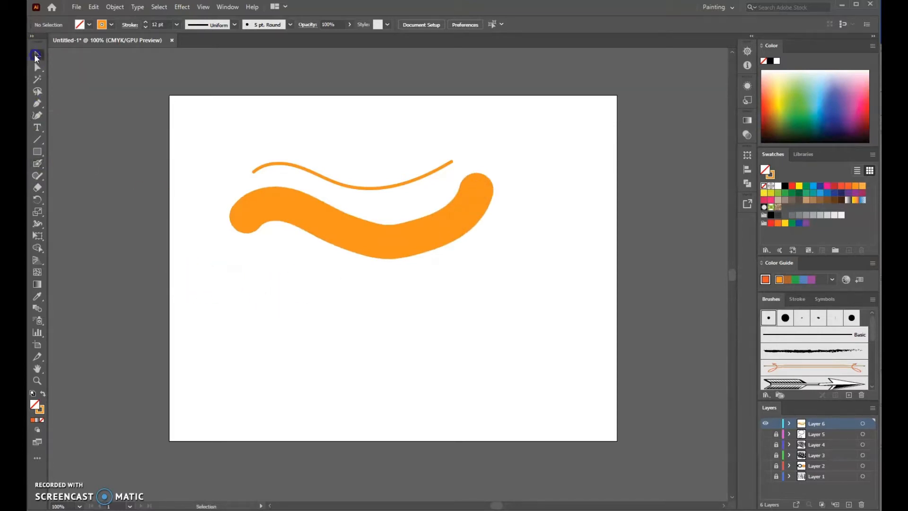
{"action": "left_click", "coordinate": [274, 213]}
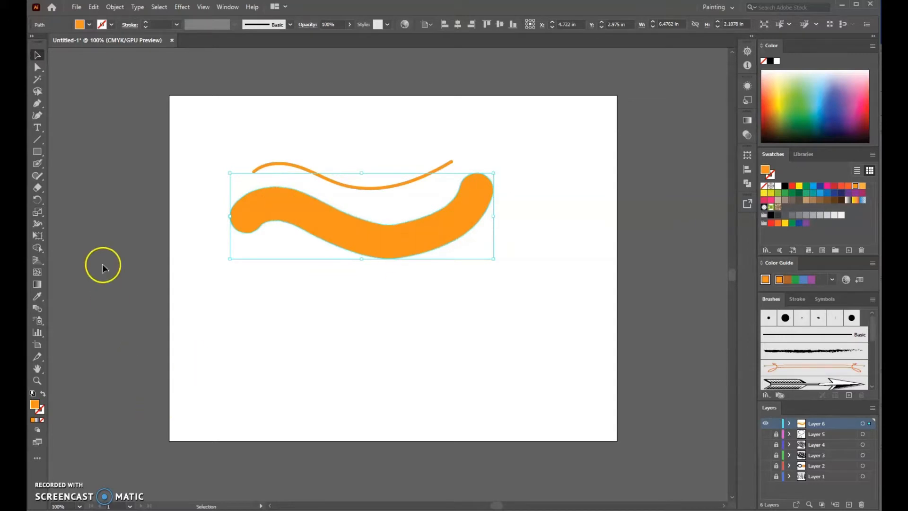
{"action": "left_click", "coordinate": [211, 291]}
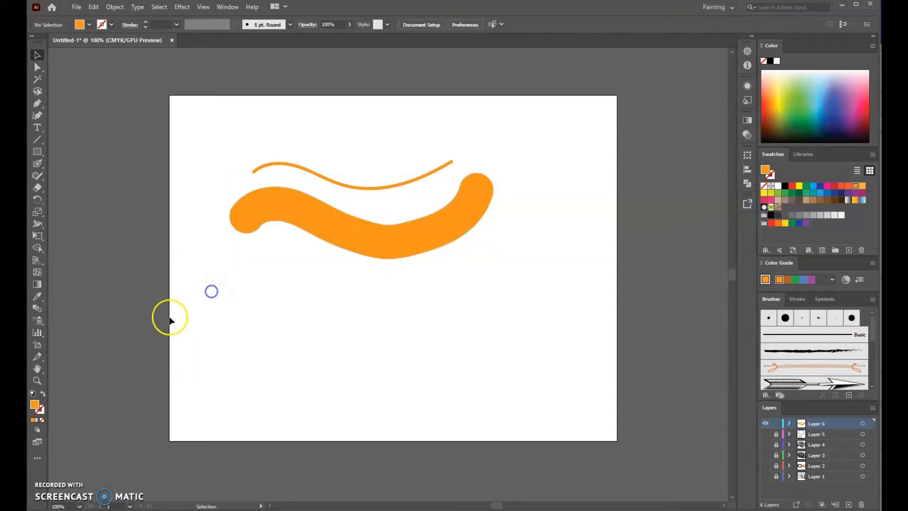
Paint a thin wavy Blob Brush stroke below the thick one, and an 18 pt wavy stroke beneath it.
{"action": "left_click", "coordinate": [38, 164]}
{"action": "mouse_move", "coordinate": [230, 305]}
{"action": "left_mouse_down"}
{"action": "mouse_move", "coordinate": [273, 282]}
{"action": "mouse_move", "coordinate": [410, 320]}
{"action": "mouse_move", "coordinate": [482, 277]}
{"action": "left_mouse_up"}
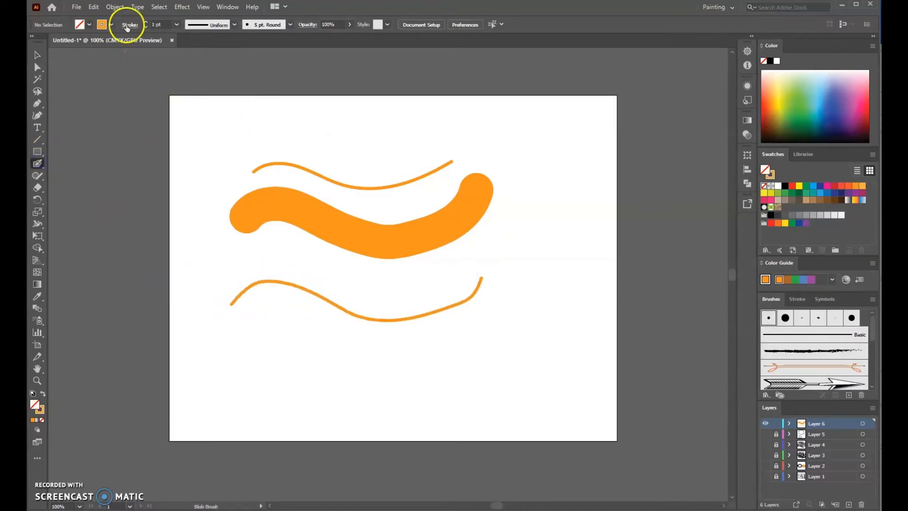
{"action": "left_click", "coordinate": [177, 25]}
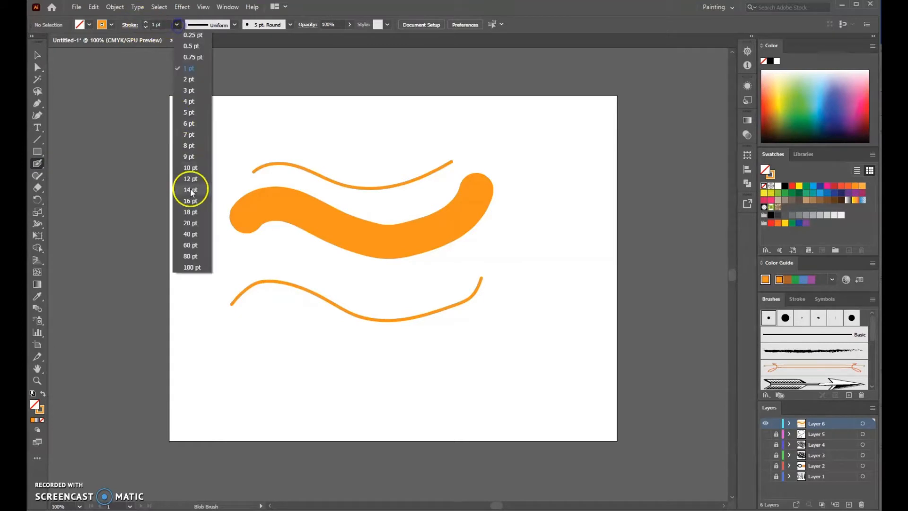
{"action": "left_click", "coordinate": [192, 207]}
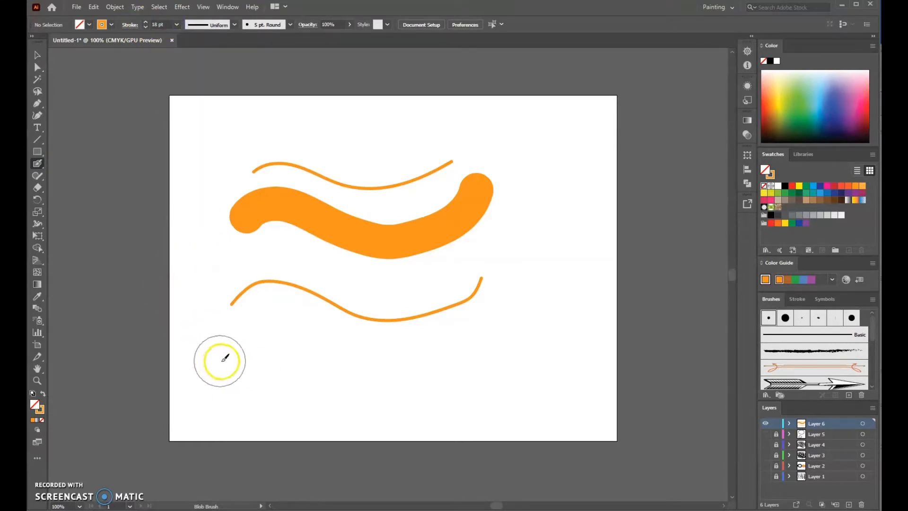
{"action": "mouse_move", "coordinate": [211, 371]}
{"action": "left_mouse_down"}
{"action": "mouse_move", "coordinate": [456, 361]}
{"action": "mouse_move", "coordinate": [481, 331]}
{"action": "mouse_move", "coordinate": [465, 377]}
{"action": "mouse_move", "coordinate": [453, 372]}
{"action": "left_mouse_up"}
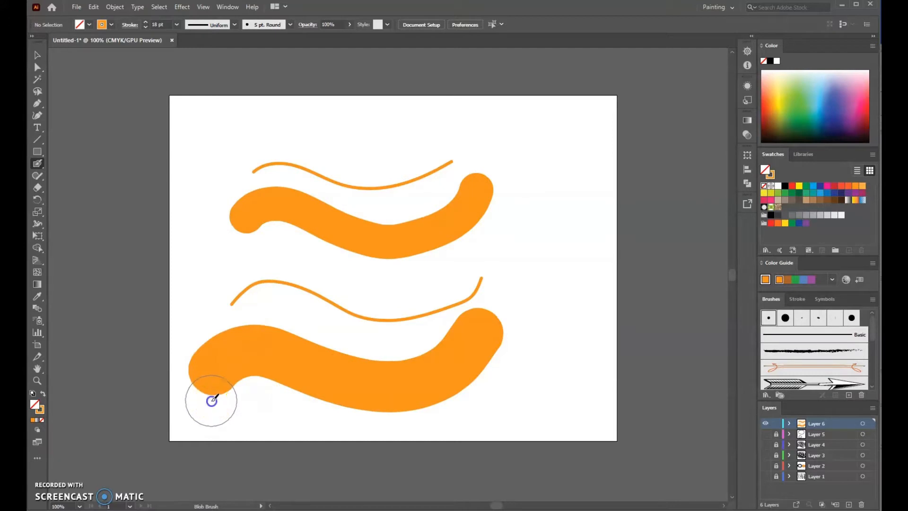
Paint an overlapping stroke along the lower edge of the 18 pt stroke and move the merged shape toward the artboard's lower right.
{"action": "mouse_move", "coordinate": [211, 400]}
{"action": "left_mouse_down"}
{"action": "mouse_move", "coordinate": [261, 393]}
{"action": "mouse_move", "coordinate": [386, 415]}
{"action": "mouse_move", "coordinate": [446, 393]}
{"action": "mouse_move", "coordinate": [488, 343]}
{"action": "left_mouse_up"}
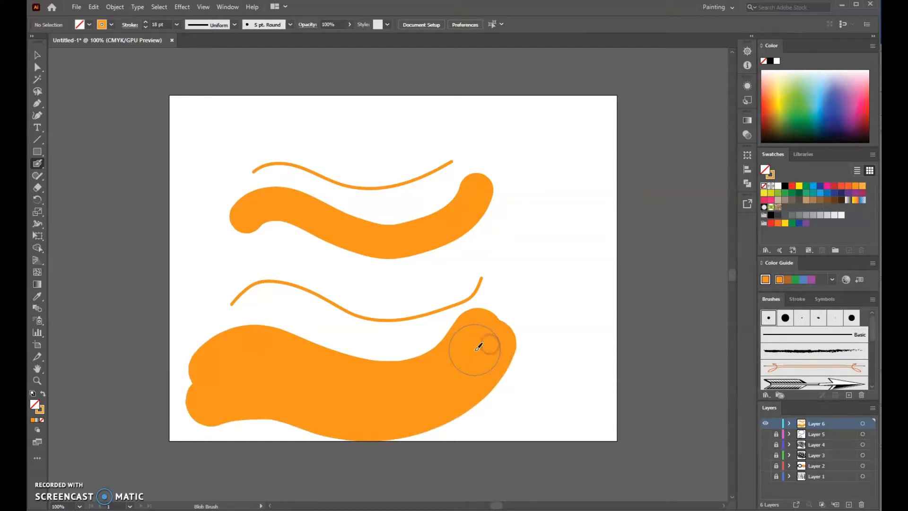
{"action": "left_click", "coordinate": [37, 55]}
{"action": "left_click", "coordinate": [407, 373]}
{"action": "left_click_drag", "start_coordinate": [470, 392], "coordinate": [495, 406]}
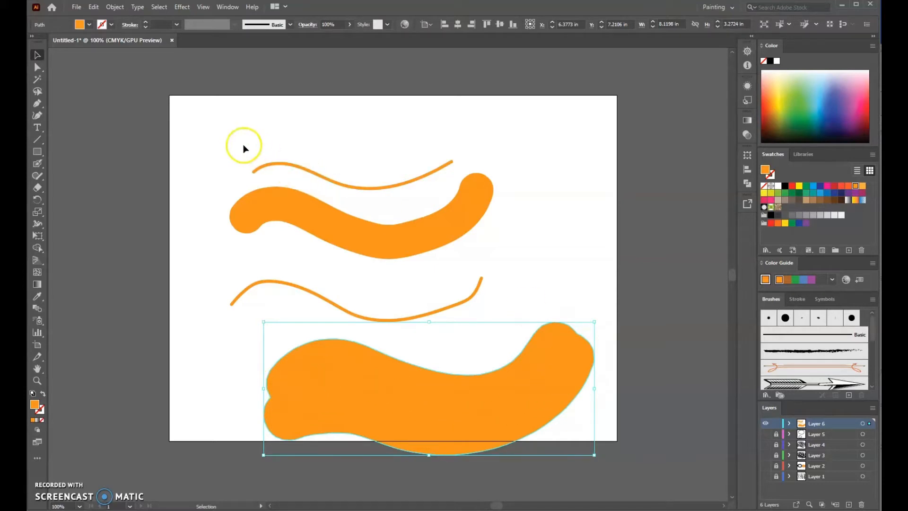
Delete the three wavy strokes above the large merged shape.
{"action": "left_click_drag", "start_coordinate": [184, 140], "coordinate": [478, 320]}
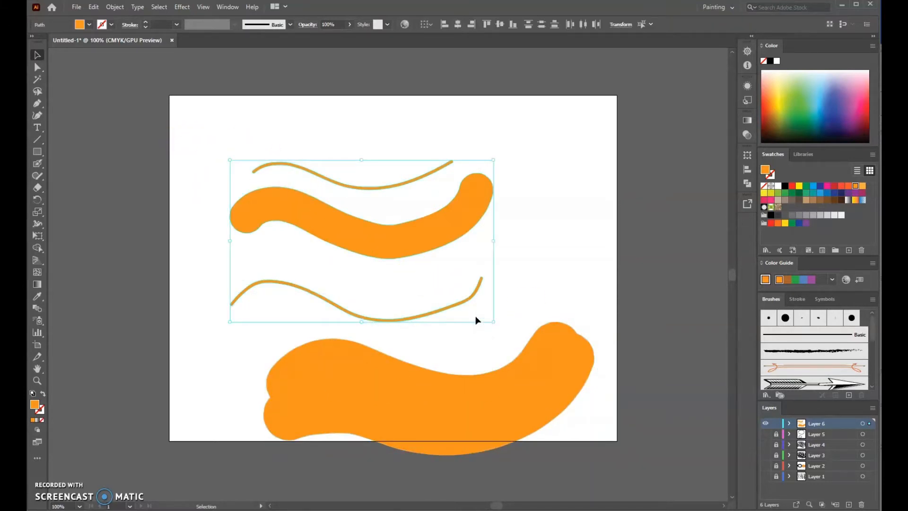
{"action": "key", "text": "Delete"}
Move the merged orange shape to the artboard's upper-left corner and scale it down to about 4.55 in wide by 1.83 in high.
{"action": "left_click_drag", "start_coordinate": [455, 383], "coordinate": [343, 208]}
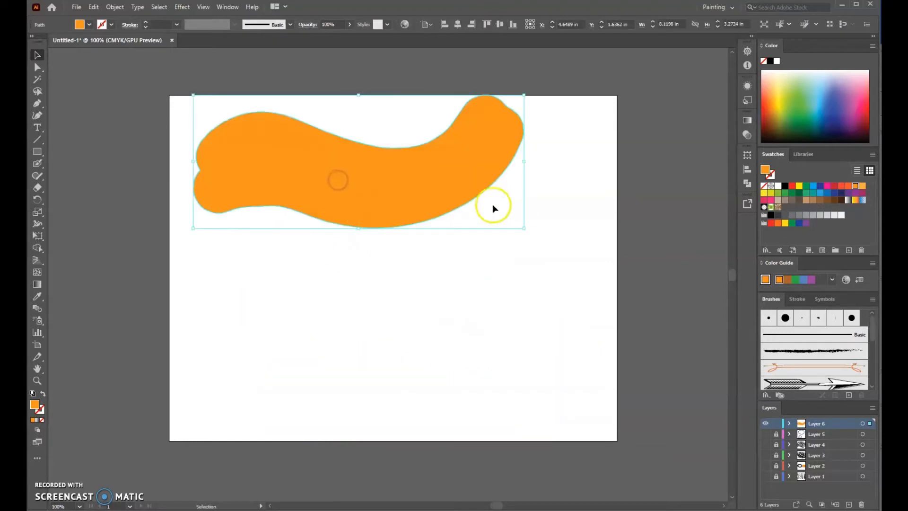
{"action": "left_click_drag", "start_coordinate": [525, 228], "coordinate": [460, 169]}
{"action": "left_click_drag", "start_coordinate": [287, 151], "coordinate": [272, 152]}
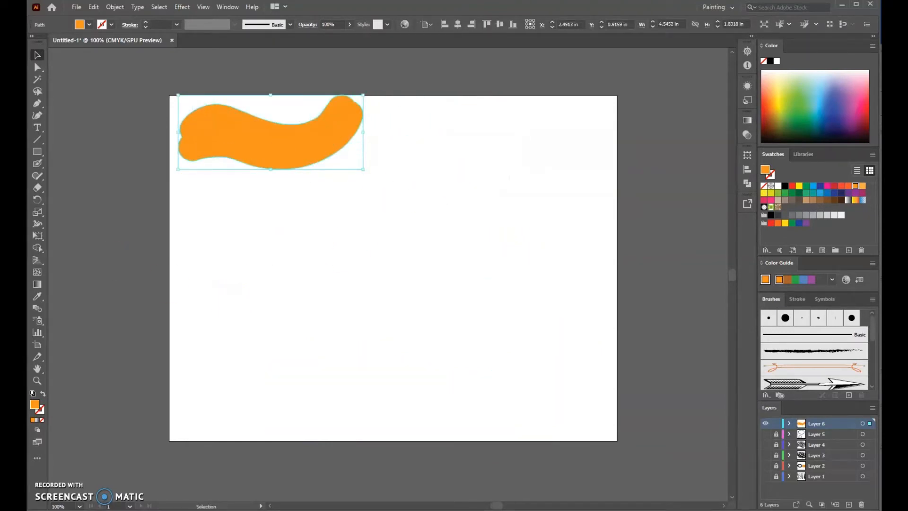
{"action": "left_click", "coordinate": [108, 235]}
Choose a green fill and a 20 pt stroke weight, and paint a wavy Blob Brush stroke below the orange shape.
{"action": "left_click", "coordinate": [38, 162]}
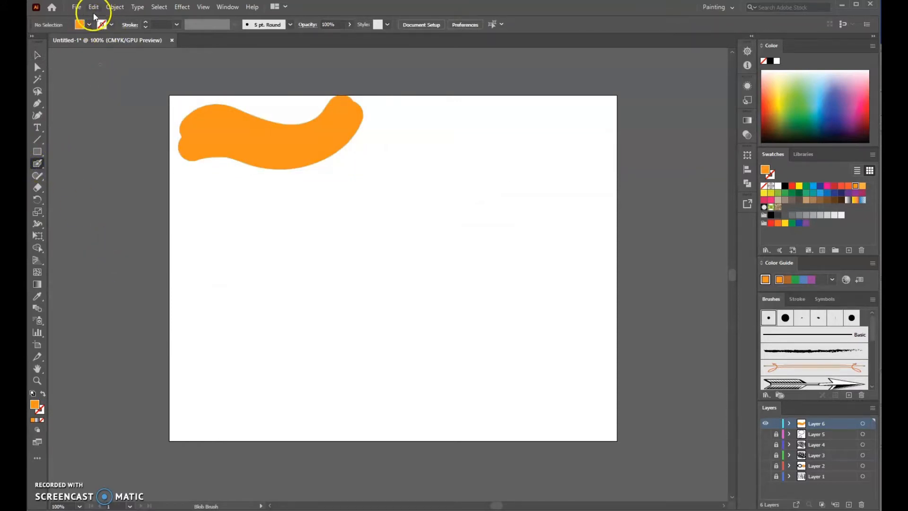
{"action": "left_click", "coordinate": [89, 25]}
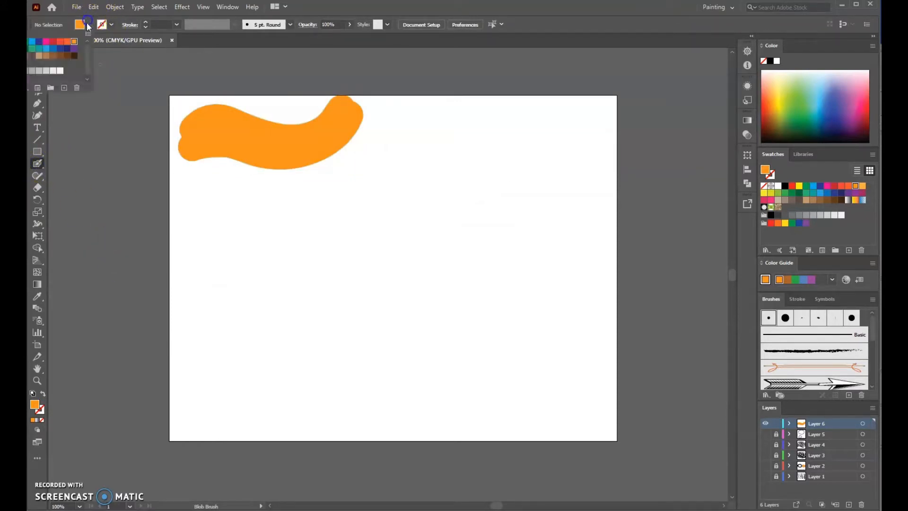
{"action": "left_click", "coordinate": [31, 48]}
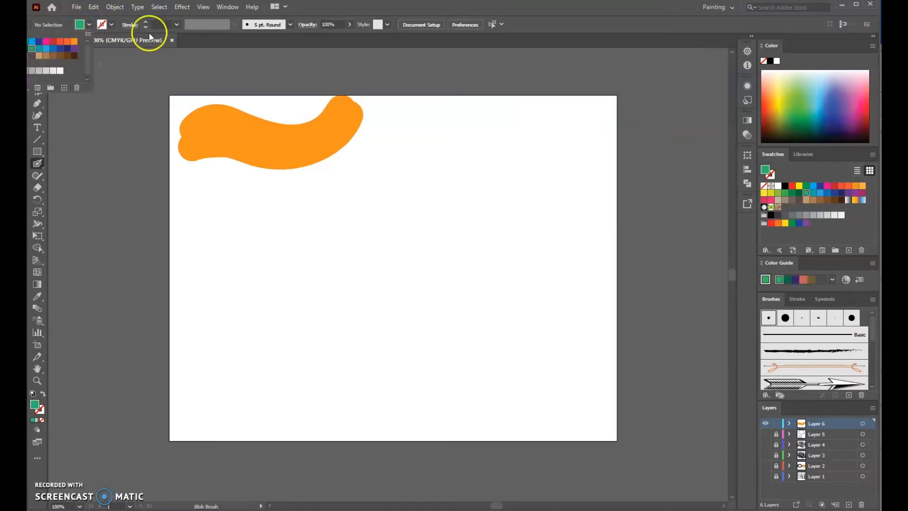
{"action": "left_click", "coordinate": [175, 24]}
{"action": "left_click", "coordinate": [177, 24]}
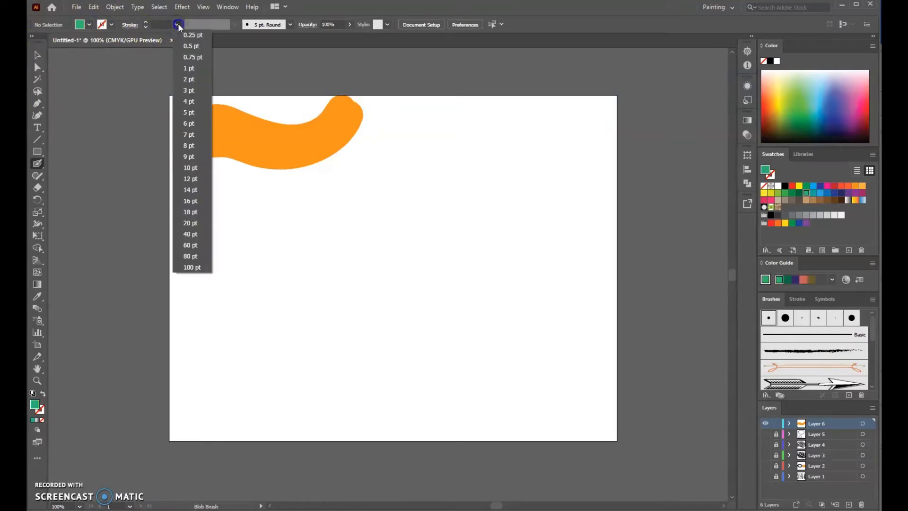
{"action": "left_click", "coordinate": [190, 222]}
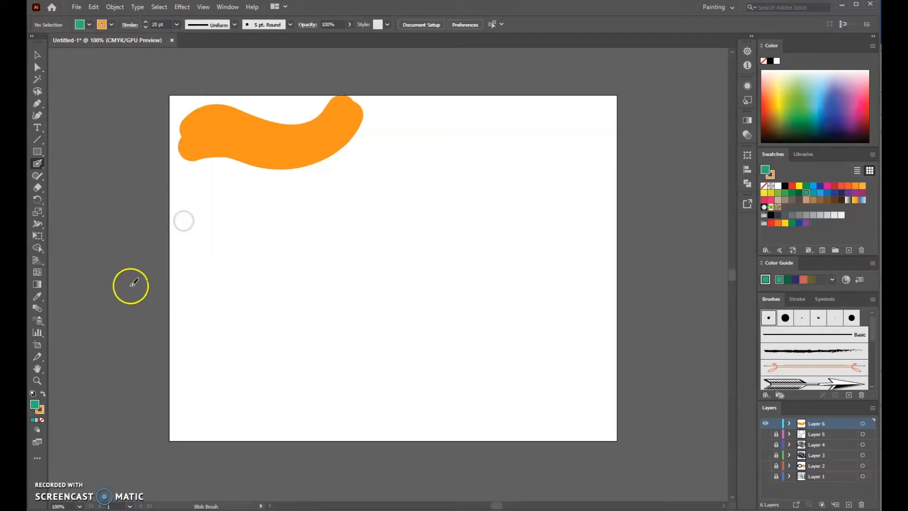
{"action": "left_click", "coordinate": [38, 163]}
{"action": "mouse_move", "coordinate": [213, 245]}
{"action": "left_mouse_down"}
{"action": "mouse_move", "coordinate": [250, 225]}
{"action": "mouse_move", "coordinate": [418, 262]}
{"action": "mouse_move", "coordinate": [483, 219]}
{"action": "left_mouse_up"}
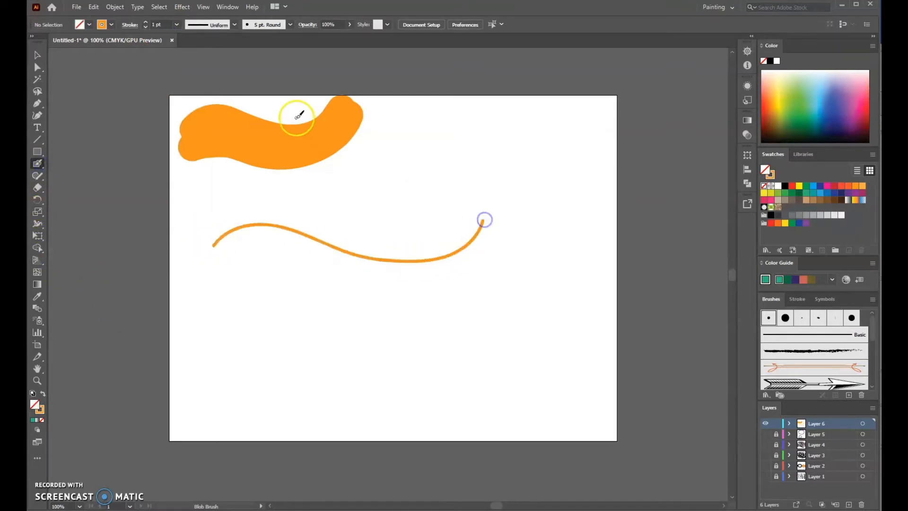
Set the stroke colour to green and the weight to 18 pt, and paint a wavy Blob Brush stroke below the thin orange line.
{"action": "left_click", "coordinate": [112, 25]}
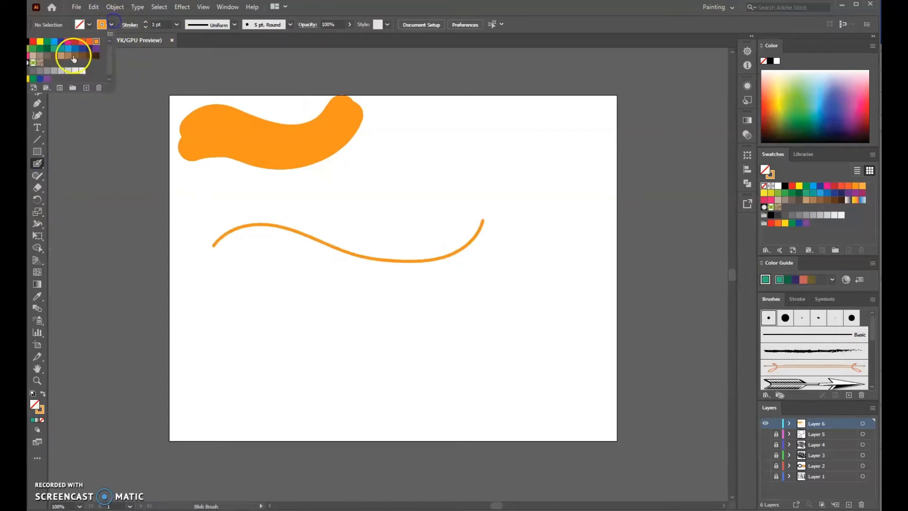
{"action": "left_click", "coordinate": [47, 41]}
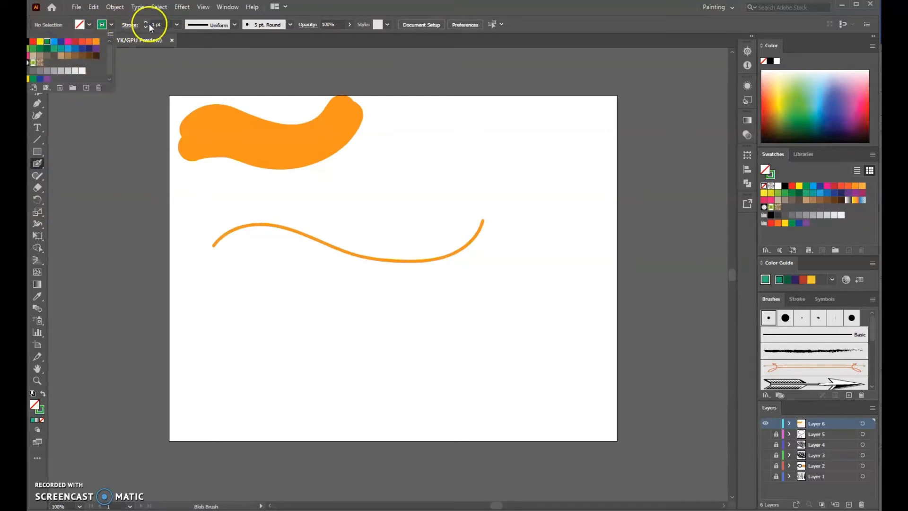
{"action": "left_click", "coordinate": [177, 24]}
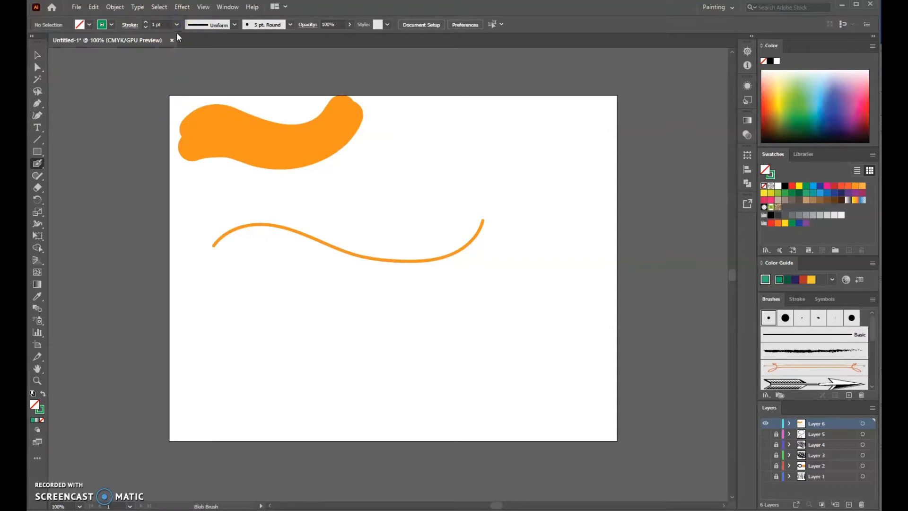
{"action": "left_click", "coordinate": [177, 24]}
{"action": "left_click", "coordinate": [189, 212]}
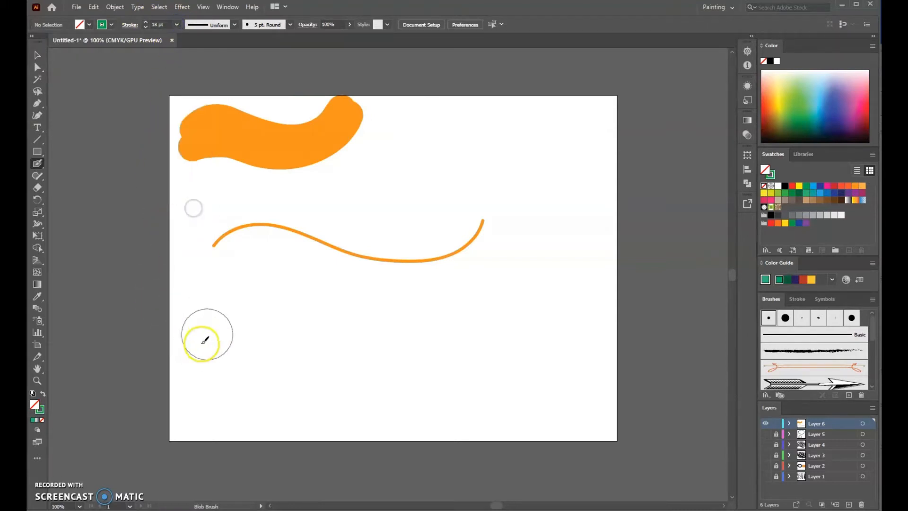
{"action": "mouse_move", "coordinate": [203, 334]}
{"action": "left_mouse_down"}
{"action": "mouse_move", "coordinate": [221, 291]}
{"action": "mouse_move", "coordinate": [276, 291]}
{"action": "mouse_move", "coordinate": [332, 317]}
{"action": "mouse_move", "coordinate": [421, 318]}
{"action": "mouse_move", "coordinate": [501, 294]}
{"action": "mouse_move", "coordinate": [557, 239]}
{"action": "left_mouse_up"}
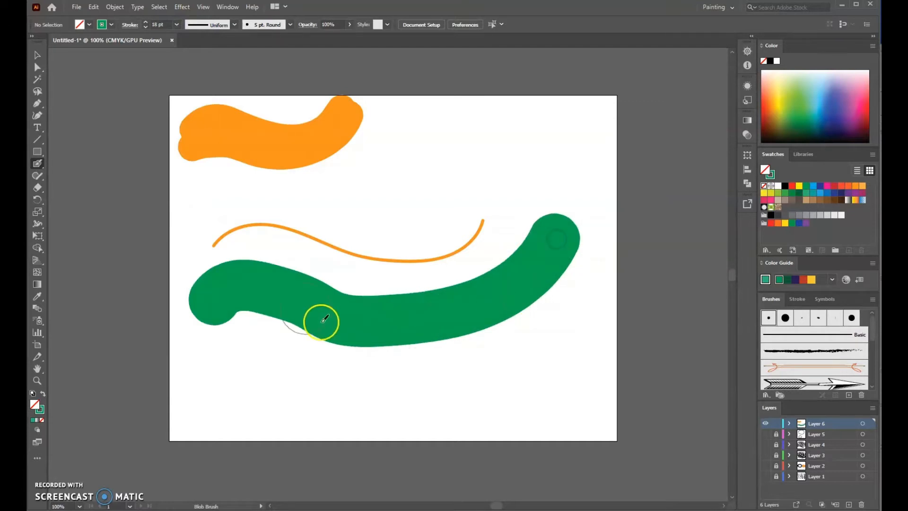
Select the thick green shape with the Direct Selection tool and nudge it slightly up and to the left.
{"action": "left_click", "coordinate": [37, 68]}
{"action": "left_click", "coordinate": [361, 311]}
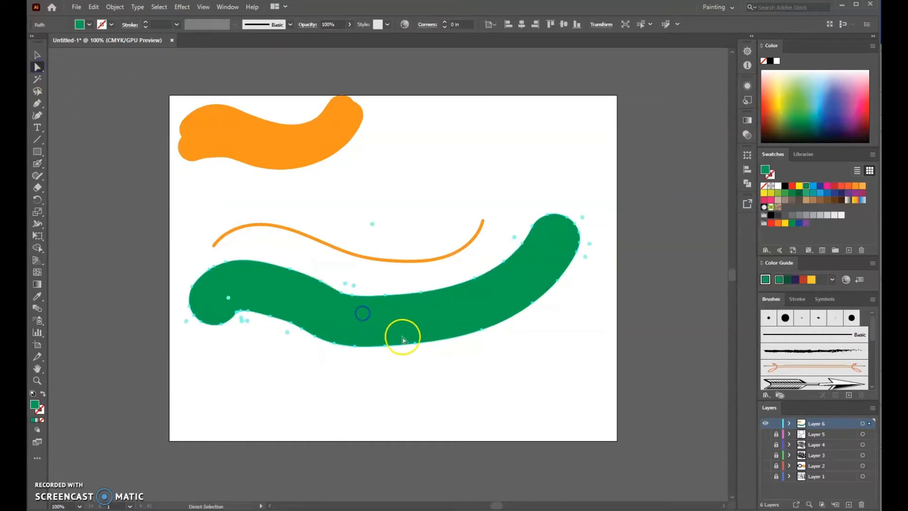
{"action": "mouse_move", "coordinate": [405, 329]}
{"action": "left_mouse_down"}
{"action": "mouse_move", "coordinate": [416, 335]}
{"action": "mouse_move", "coordinate": [401, 331]}
{"action": "left_mouse_up"}
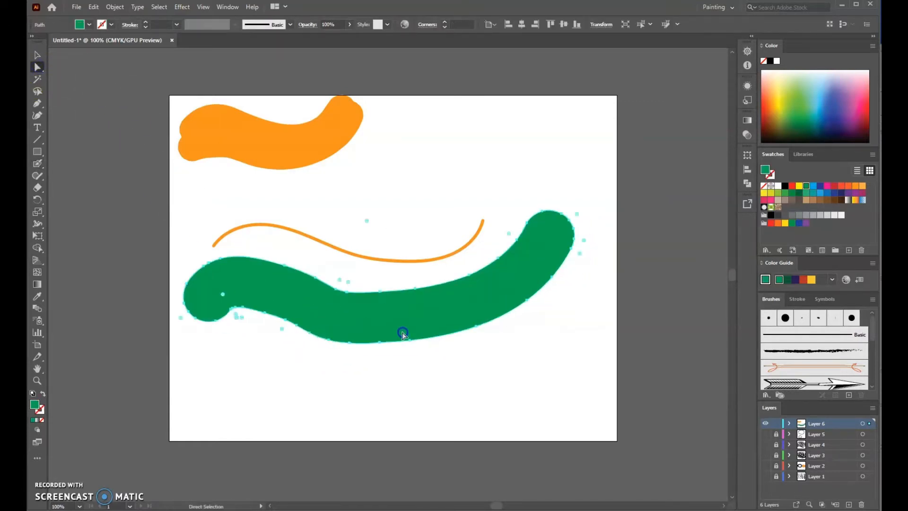
Paint a short thin Blob Brush tail under the green shape's left end, and extend the shape with overlapping 18 pt brushwork.
{"action": "left_click", "coordinate": [39, 163]}
{"action": "left_click_drag", "start_coordinate": [206, 347], "coordinate": [244, 308]}
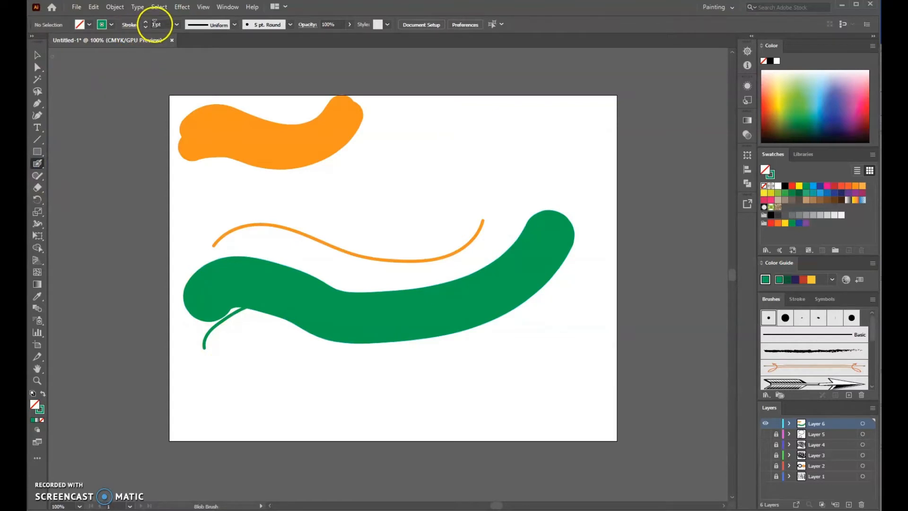
{"action": "left_click", "coordinate": [176, 24]}
{"action": "left_click", "coordinate": [183, 214]}
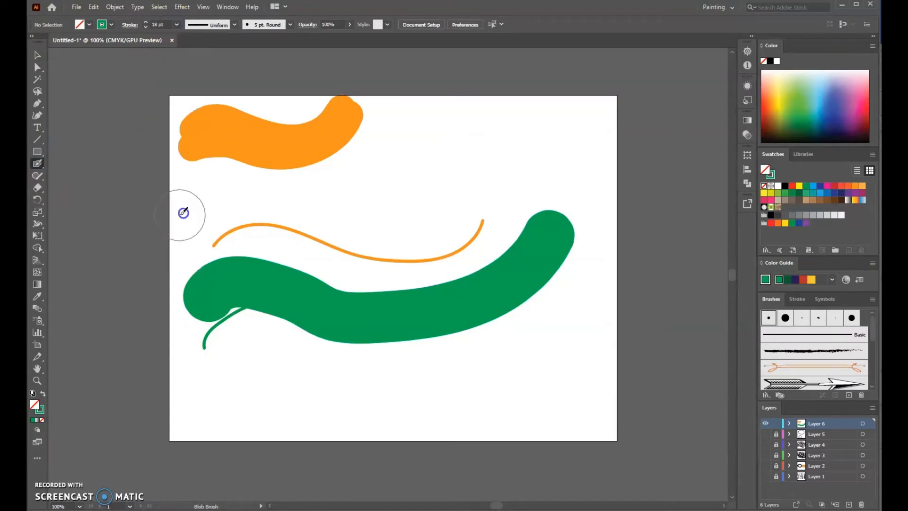
{"action": "mouse_move", "coordinate": [191, 364]}
{"action": "left_mouse_down"}
{"action": "mouse_move", "coordinate": [218, 324]}
{"action": "mouse_move", "coordinate": [258, 316]}
{"action": "mouse_move", "coordinate": [321, 348]}
{"action": "mouse_move", "coordinate": [413, 349]}
{"action": "mouse_move", "coordinate": [457, 337]}
{"action": "mouse_move", "coordinate": [537, 293]}
{"action": "mouse_move", "coordinate": [558, 256]}
{"action": "mouse_move", "coordinate": [547, 301]}
{"action": "mouse_move", "coordinate": [494, 329]}
{"action": "mouse_move", "coordinate": [436, 339]}
{"action": "mouse_move", "coordinate": [404, 370]}
{"action": "mouse_move", "coordinate": [410, 401]}
{"action": "mouse_move", "coordinate": [386, 439]}
{"action": "mouse_move", "coordinate": [365, 414]}
{"action": "mouse_move", "coordinate": [384, 374]}
{"action": "mouse_move", "coordinate": [368, 358]}
{"action": "mouse_move", "coordinate": [320, 361]}
{"action": "mouse_move", "coordinate": [281, 398]}
{"action": "mouse_move", "coordinate": [334, 281]}
{"action": "mouse_move", "coordinate": [368, 315]}
{"action": "mouse_move", "coordinate": [433, 315]}
{"action": "mouse_move", "coordinate": [507, 246]}
{"action": "mouse_move", "coordinate": [549, 268]}
{"action": "mouse_move", "coordinate": [580, 232]}
{"action": "mouse_move", "coordinate": [601, 182]}
{"action": "mouse_move", "coordinate": [519, 159]}
{"action": "left_mouse_up"}
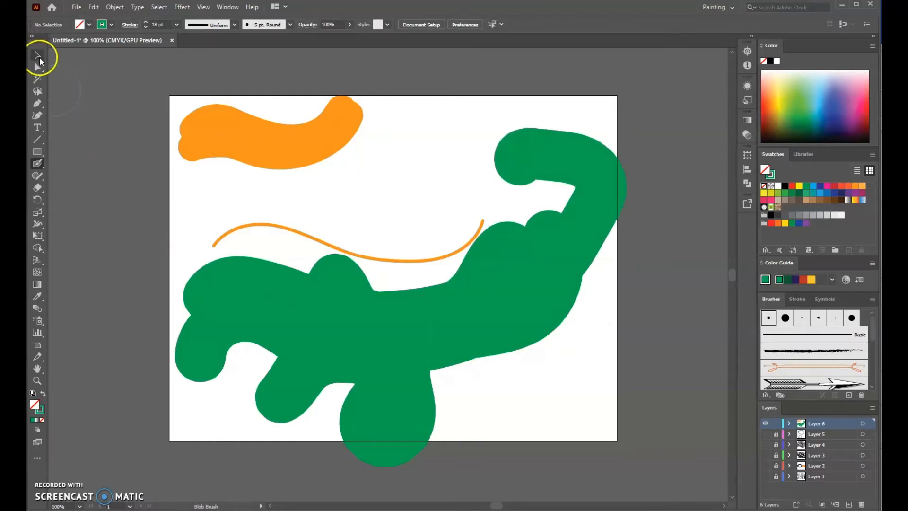
Select the merged green shape and move it down so it overhangs the artboard's bottom edge.
{"action": "left_click", "coordinate": [38, 57]}
{"action": "left_click", "coordinate": [351, 345]}
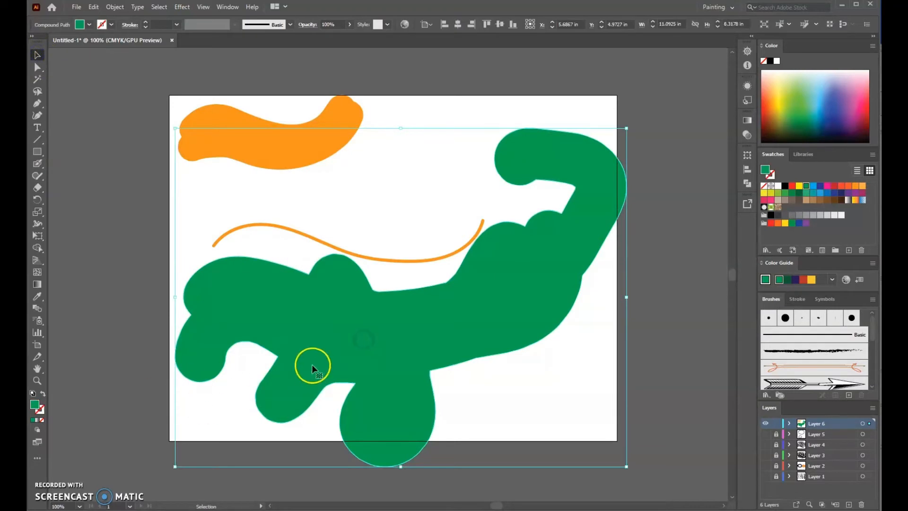
{"action": "left_click_drag", "start_coordinate": [319, 368], "coordinate": [362, 401]}
{"action": "left_click", "coordinate": [363, 419]}
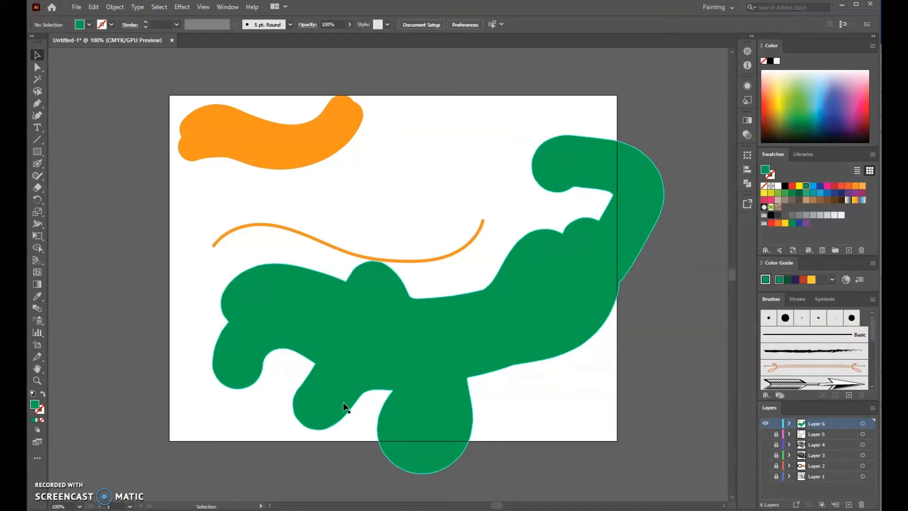
{"action": "left_click", "coordinate": [472, 400]}
{"action": "left_click_drag", "start_coordinate": [420, 388], "coordinate": [422, 392]}
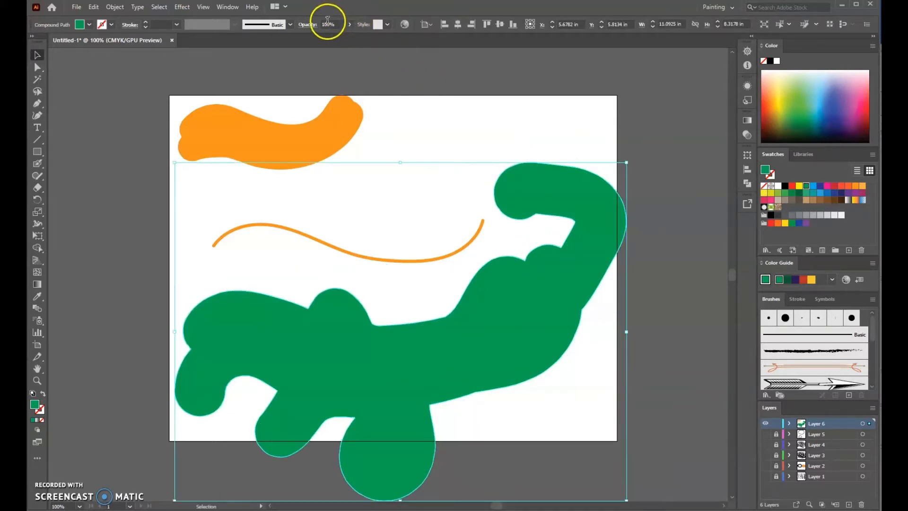
Reduce the merged green shape's opacity to 50%.
{"action": "left_click", "coordinate": [350, 25]}
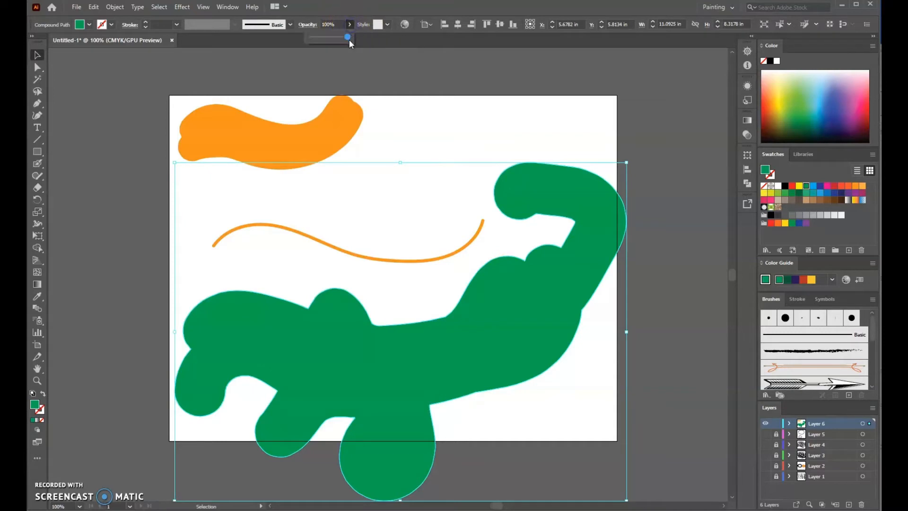
{"action": "left_click", "coordinate": [348, 36]}
{"action": "left_click_drag", "start_coordinate": [330, 38], "coordinate": [329, 37]}
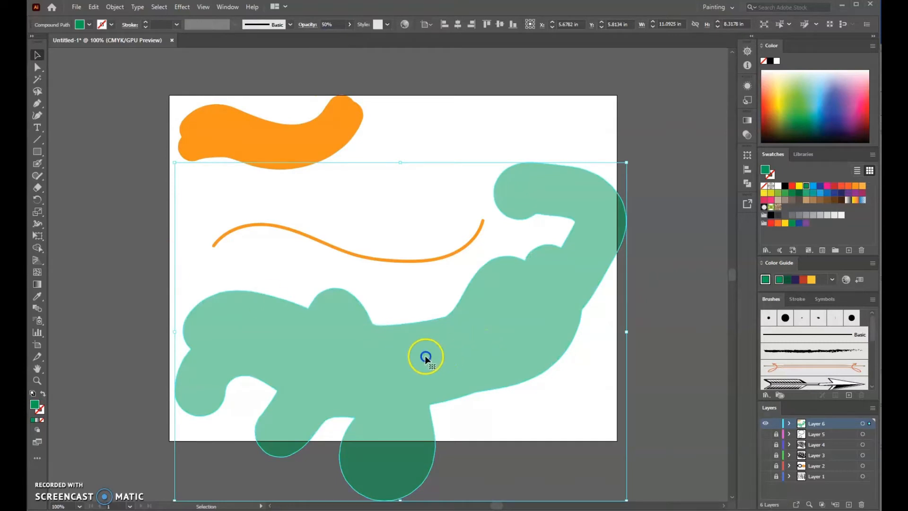
Shift the translucent green shape slightly down and to the right, and lower its opacity to 18%.
{"action": "left_click", "coordinate": [482, 358]}
{"action": "left_click", "coordinate": [38, 67]}
{"action": "left_click_drag", "start_coordinate": [379, 369], "coordinate": [476, 385]}
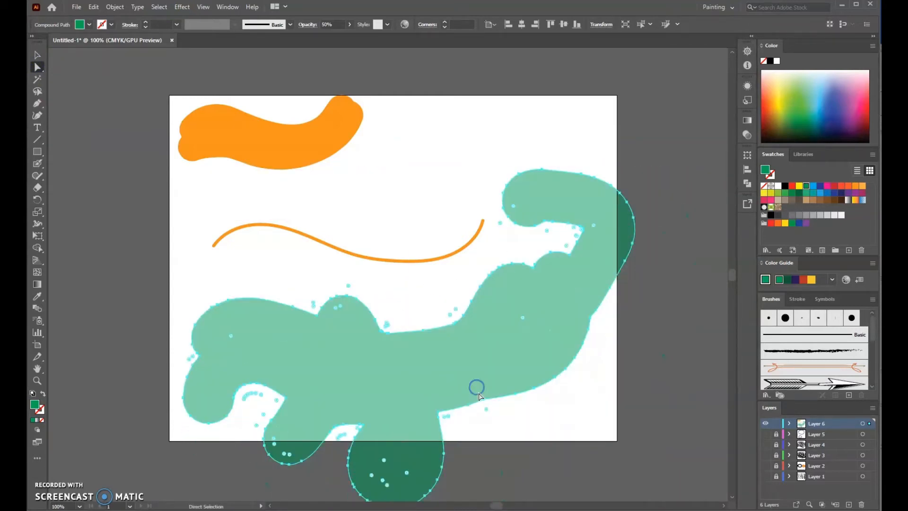
{"action": "left_click", "coordinate": [349, 24]}
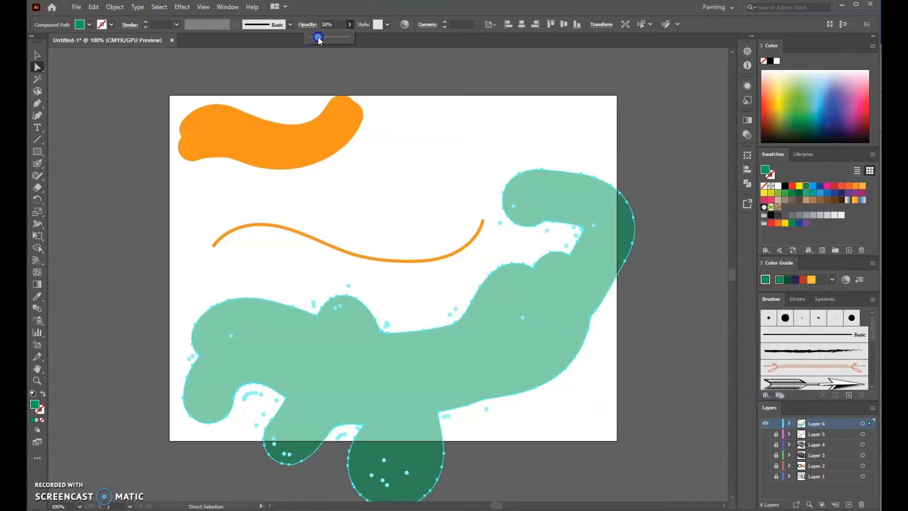
{"action": "left_click_drag", "start_coordinate": [318, 38], "coordinate": [319, 39]}
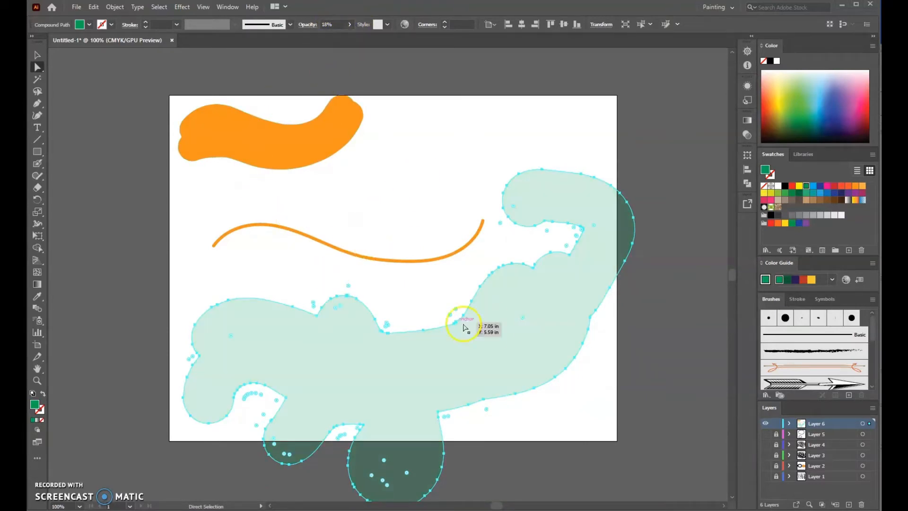
{"action": "left_click", "coordinate": [128, 113]}
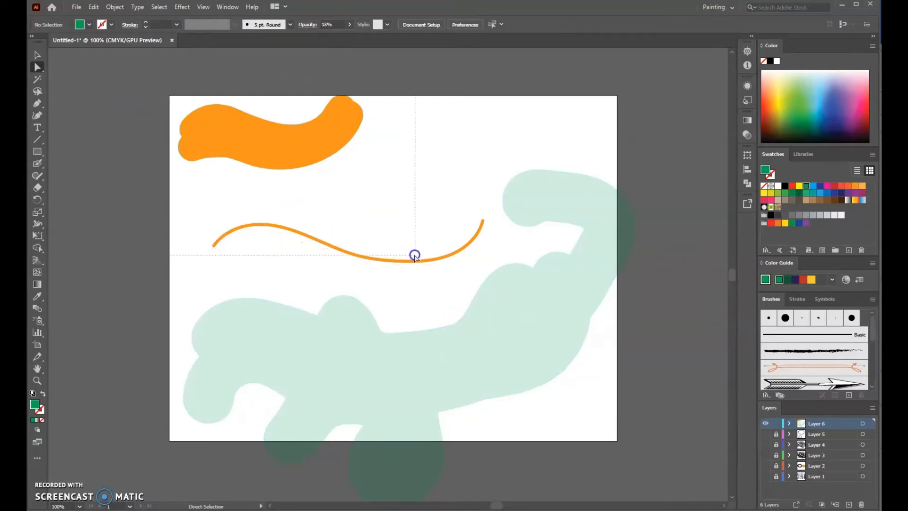
Delete the orange shape and the thin orange line above the pale green shape.
{"action": "left_click", "coordinate": [414, 256]}
{"action": "key", "text": "Delete"}
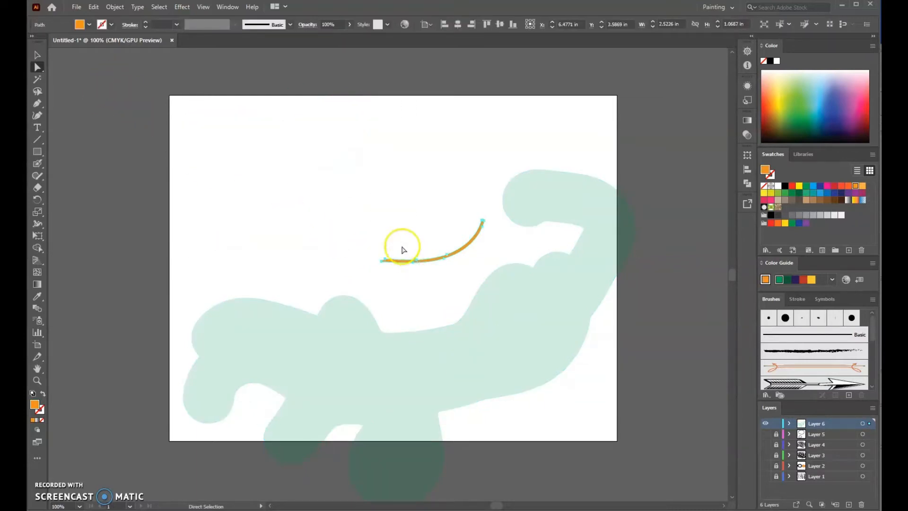
{"action": "key", "text": "Delete"}
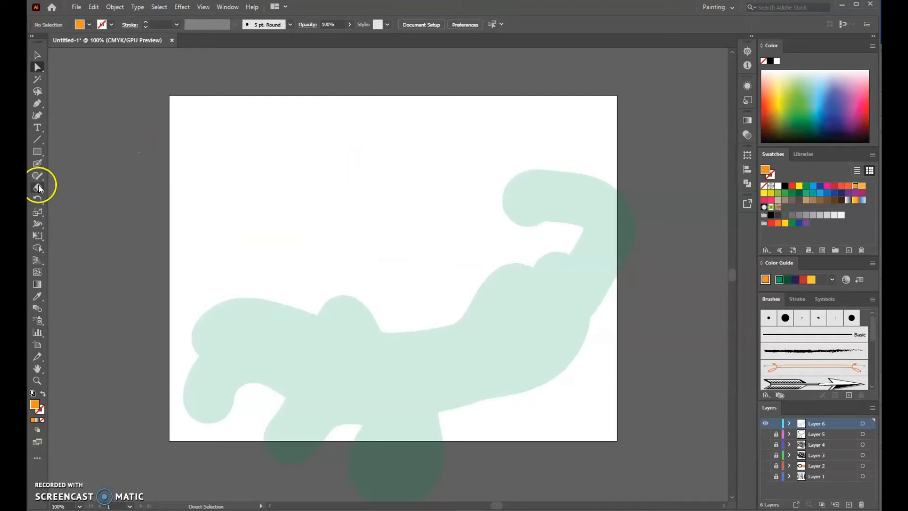
Choose a red fill and a 20 pt stroke weight for the Blob Brush, and paint a wavy stroke across the artboard's upper part.
{"action": "left_click", "coordinate": [38, 163]}
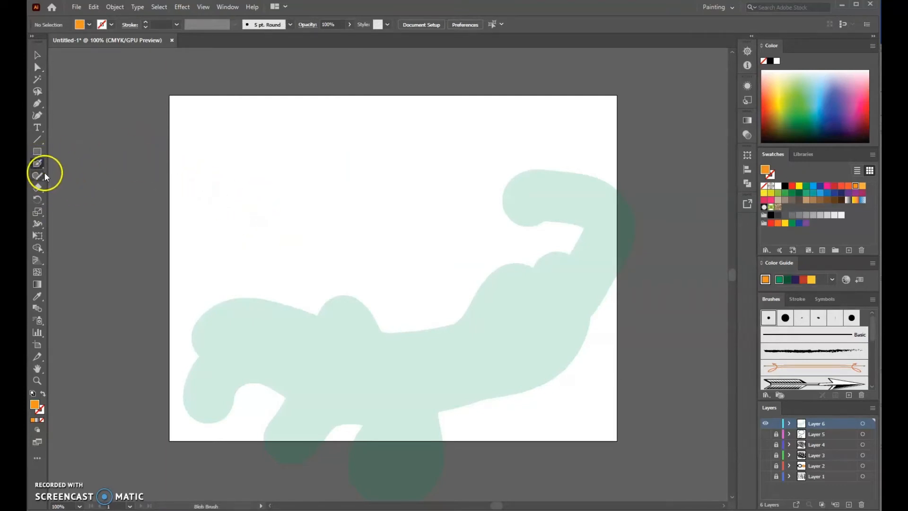
{"action": "left_click", "coordinate": [90, 25]}
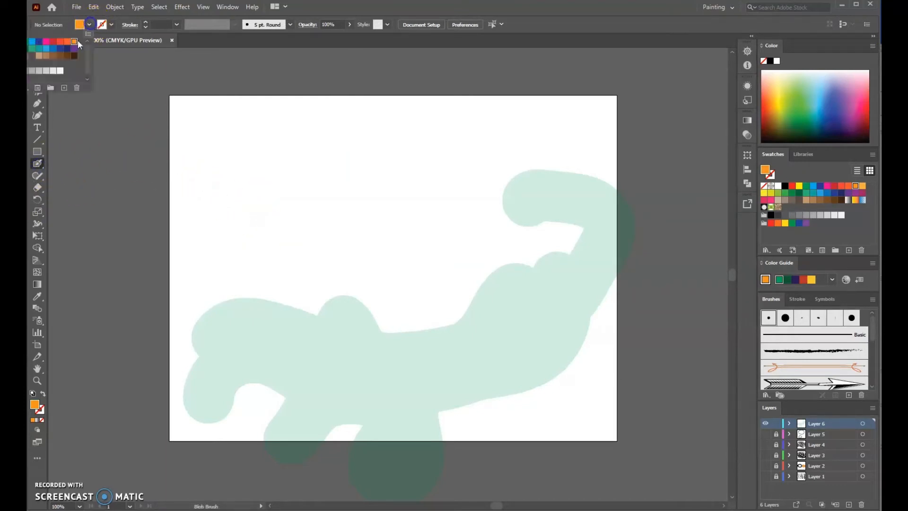
{"action": "left_click", "coordinate": [53, 41]}
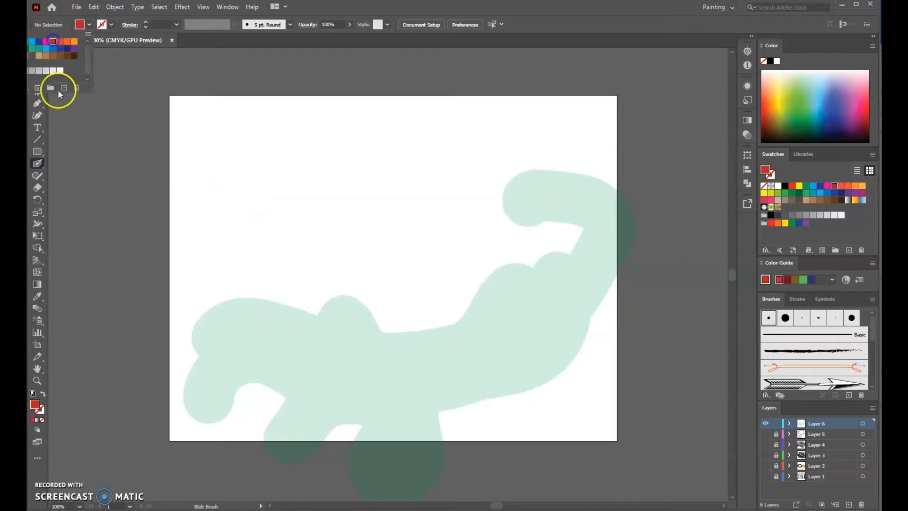
{"action": "left_click", "coordinate": [38, 162]}
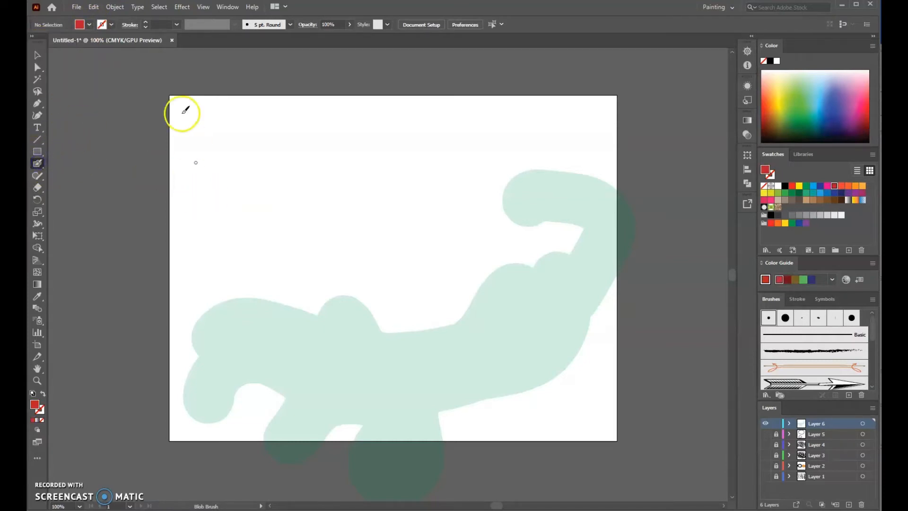
{"action": "left_click", "coordinate": [176, 25]}
{"action": "left_click", "coordinate": [200, 215]}
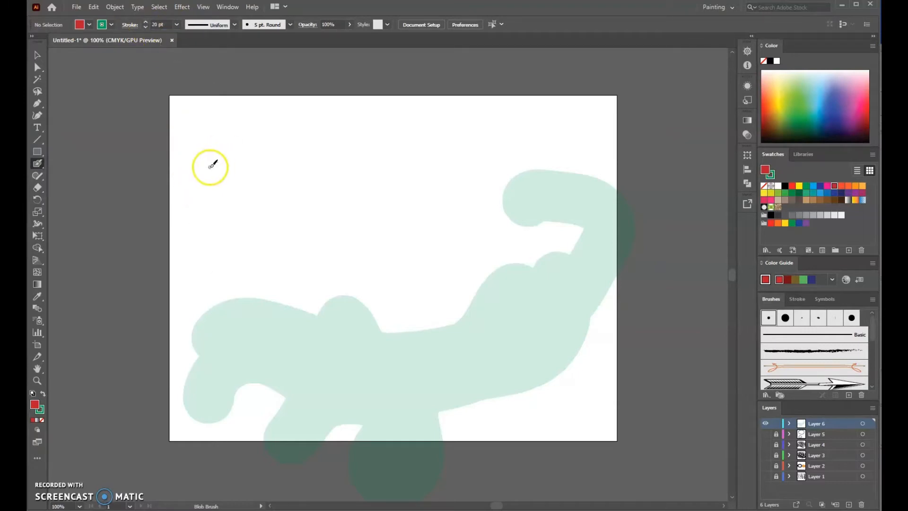
{"action": "mouse_move", "coordinate": [212, 166]}
{"action": "left_mouse_down"}
{"action": "mouse_move", "coordinate": [258, 145]}
{"action": "mouse_move", "coordinate": [426, 162]}
{"action": "mouse_move", "coordinate": [440, 141]}
{"action": "left_mouse_up"}
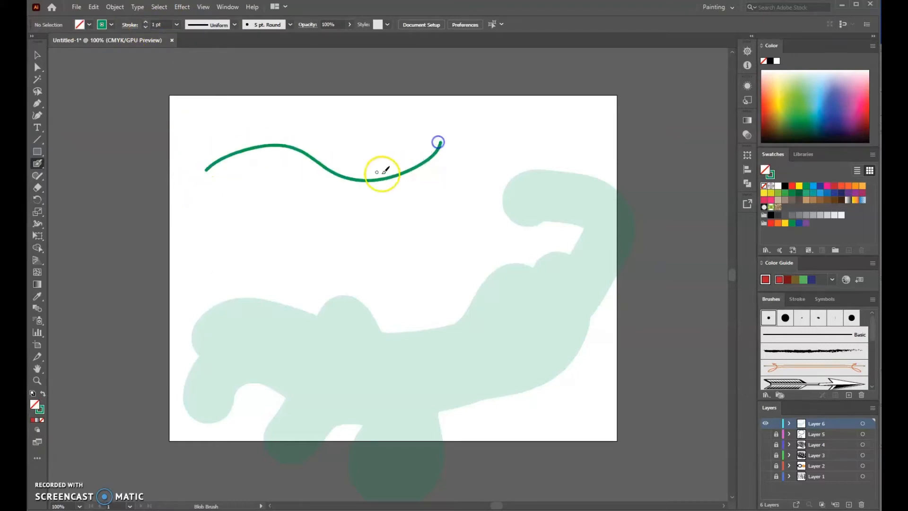
Set the stroke weight to 20 pt and paint two thick green strokes, one below the thin line and one across the pale shape.
{"action": "left_click", "coordinate": [176, 25]}
{"action": "left_click", "coordinate": [198, 221]}
{"action": "mouse_move", "coordinate": [201, 223]}
{"action": "left_mouse_down"}
{"action": "mouse_move", "coordinate": [307, 236]}
{"action": "mouse_move", "coordinate": [401, 207]}
{"action": "mouse_move", "coordinate": [187, 243]}
{"action": "mouse_move", "coordinate": [193, 246]}
{"action": "left_mouse_up"}
{"action": "mouse_move", "coordinate": [147, 298]}
{"action": "left_mouse_down"}
{"action": "mouse_move", "coordinate": [213, 354]}
{"action": "mouse_move", "coordinate": [304, 369]}
{"action": "mouse_move", "coordinate": [366, 350]}
{"action": "mouse_move", "coordinate": [397, 330]}
{"action": "left_mouse_up"}
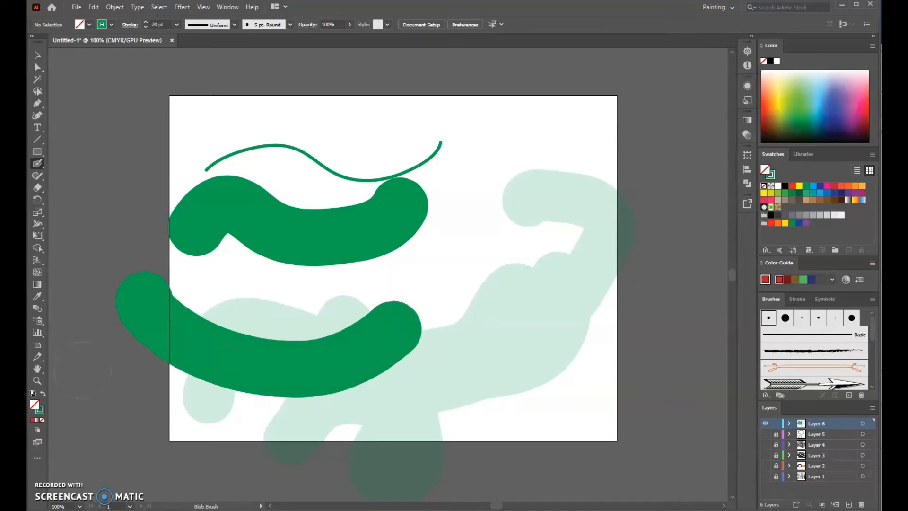
Select the thick green stroke overlapping the pale shape and send it to the back of the stacking order.
{"action": "left_click", "coordinate": [37, 67]}
{"action": "left_click", "coordinate": [239, 350]}
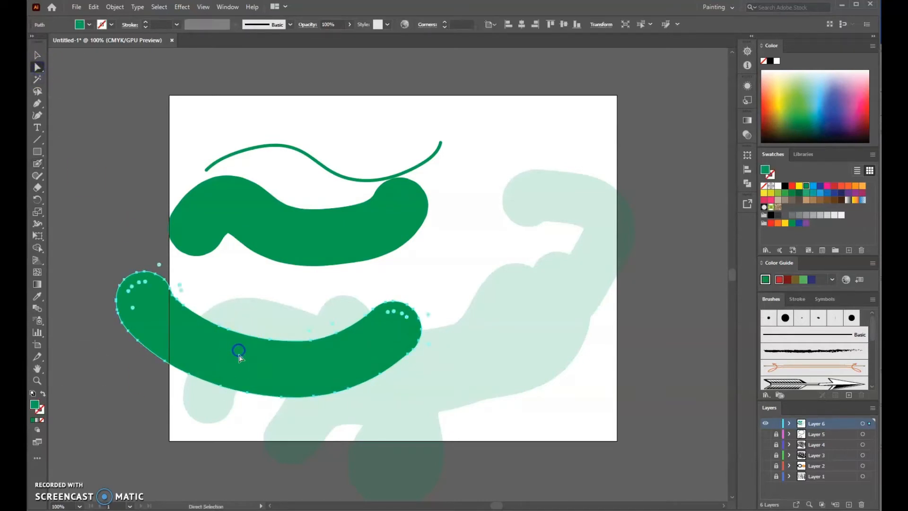
{"action": "right_click", "coordinate": [240, 359]}
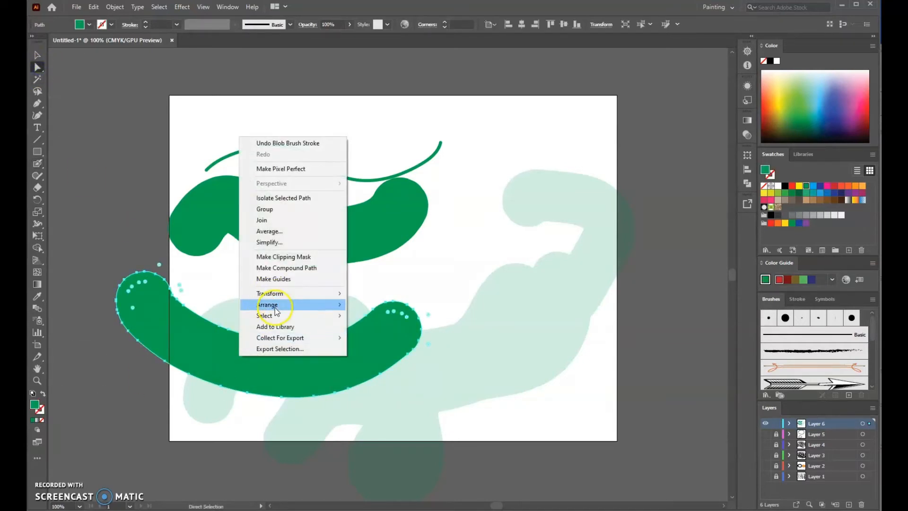
{"action": "mouse_move", "coordinate": [278, 310]}
{"action": "left_click", "coordinate": [378, 337]}
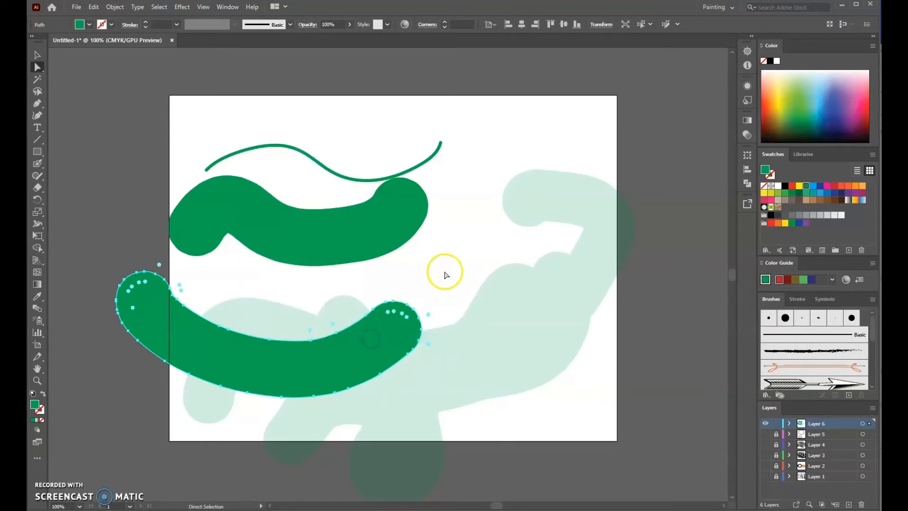
{"action": "left_click", "coordinate": [439, 274]}
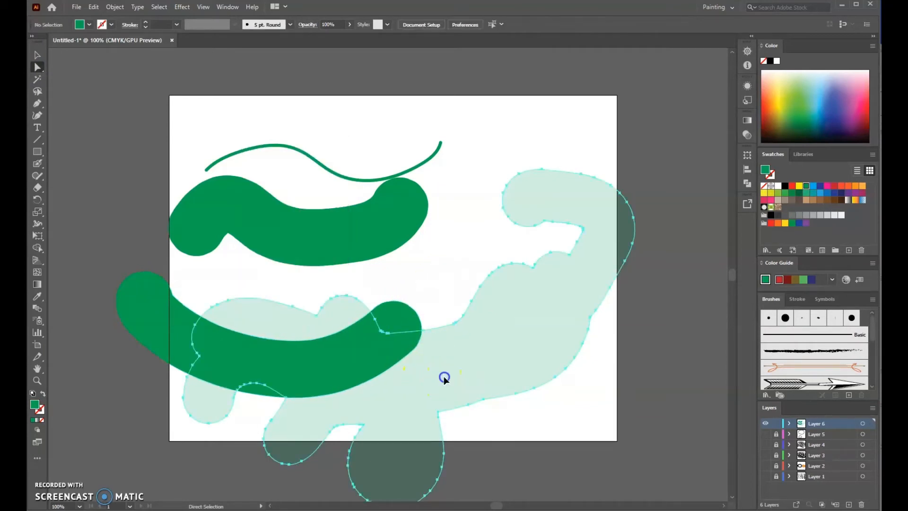
Move the pale shape to the right, place the lower thick green stroke over the upper one, and select the upper one.
{"action": "left_click_drag", "start_coordinate": [445, 378], "coordinate": [525, 366]}
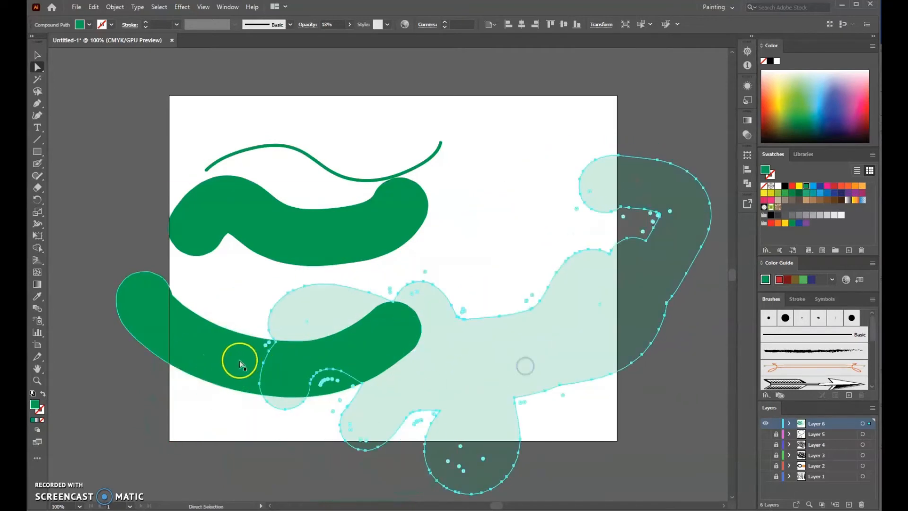
{"action": "left_click_drag", "start_coordinate": [239, 365], "coordinate": [237, 191]}
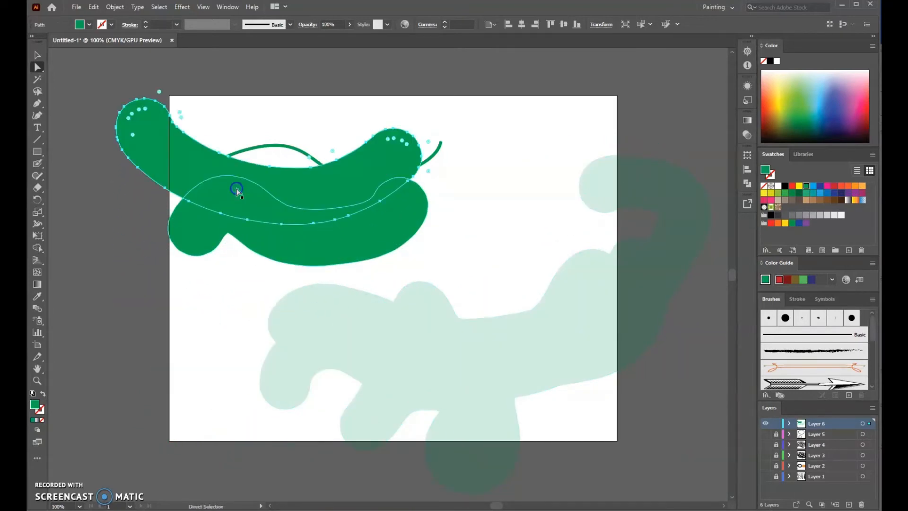
{"action": "left_click", "coordinate": [217, 310]}
{"action": "left_click", "coordinate": [263, 191]}
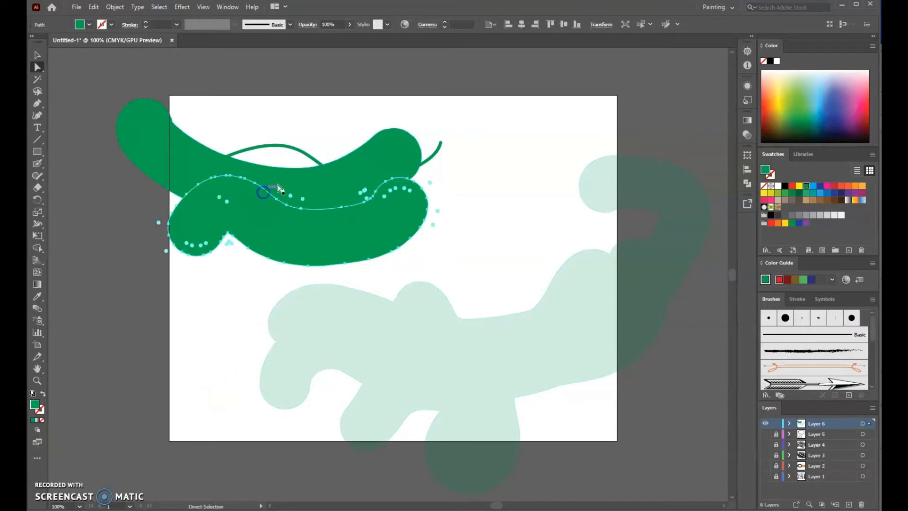
Reshape the thin green wavy line by moving an anchor point near where it crosses the upper thick stroke.
{"action": "left_click", "coordinate": [325, 173], "text": "shift"}
{"action": "left_click", "coordinate": [335, 261]}
{"action": "left_click", "coordinate": [326, 181], "text": "shift"}
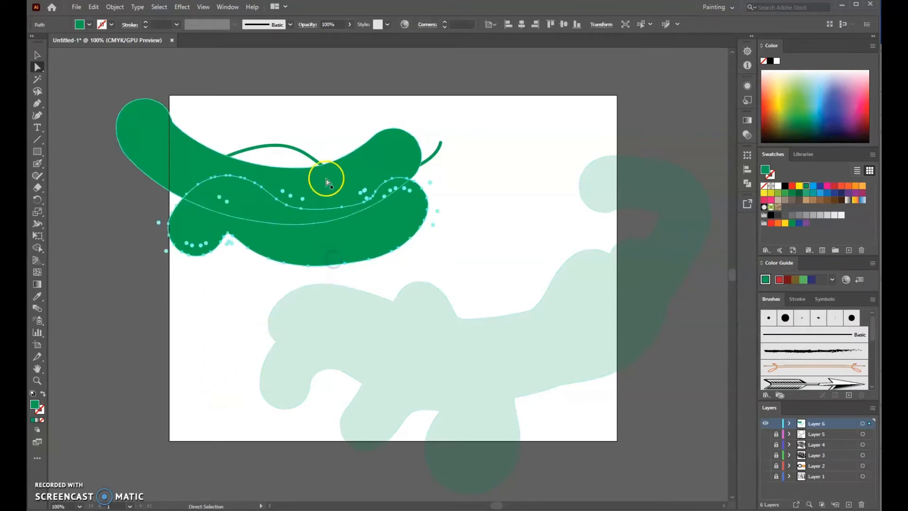
{"action": "left_click", "coordinate": [350, 229]}
{"action": "left_click", "coordinate": [355, 175], "text": "shift"}
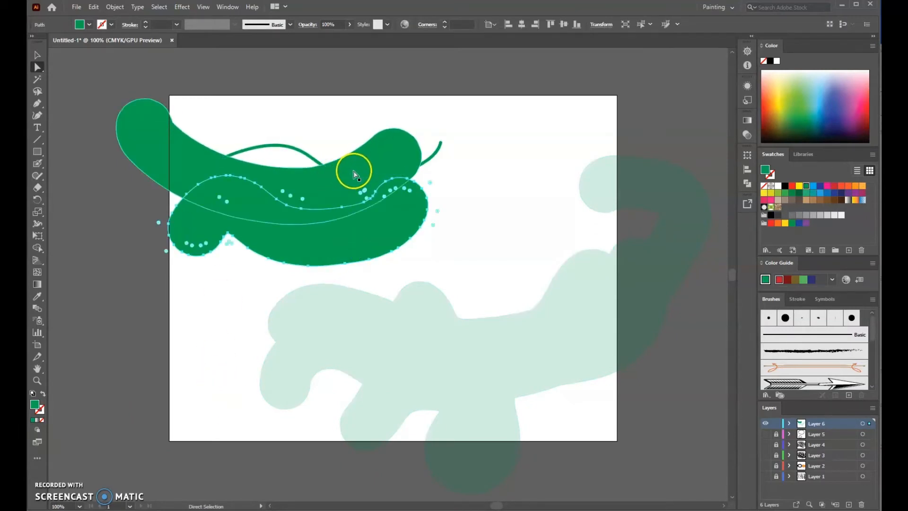
{"action": "left_click", "coordinate": [365, 167]}
{"action": "left_click", "coordinate": [349, 182]}
{"action": "left_click", "coordinate": [350, 183]}
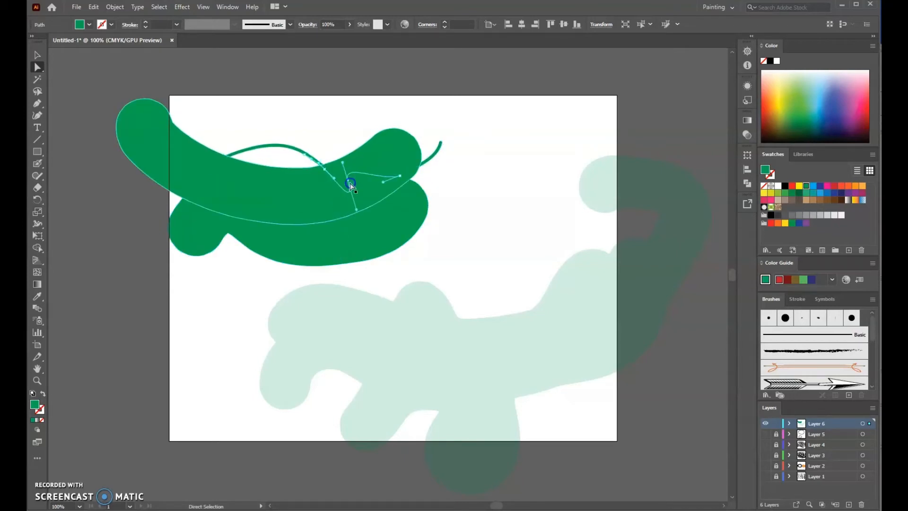
{"action": "mouse_move", "coordinate": [350, 183]}
{"action": "left_mouse_down"}
{"action": "mouse_move", "coordinate": [341, 194]}
{"action": "mouse_move", "coordinate": [339, 176]}
{"action": "mouse_move", "coordinate": [349, 178]}
{"action": "mouse_move", "coordinate": [339, 176]}
{"action": "left_mouse_up"}
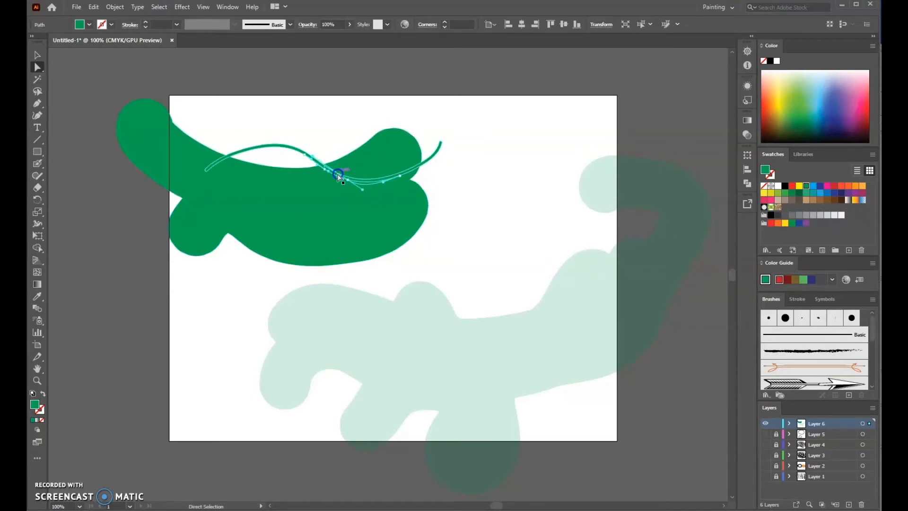
Move the upper thick green stroke slightly down and to the right, further over the lower thick stroke.
{"action": "left_click", "coordinate": [311, 208]}
{"action": "left_click", "coordinate": [162, 142]}
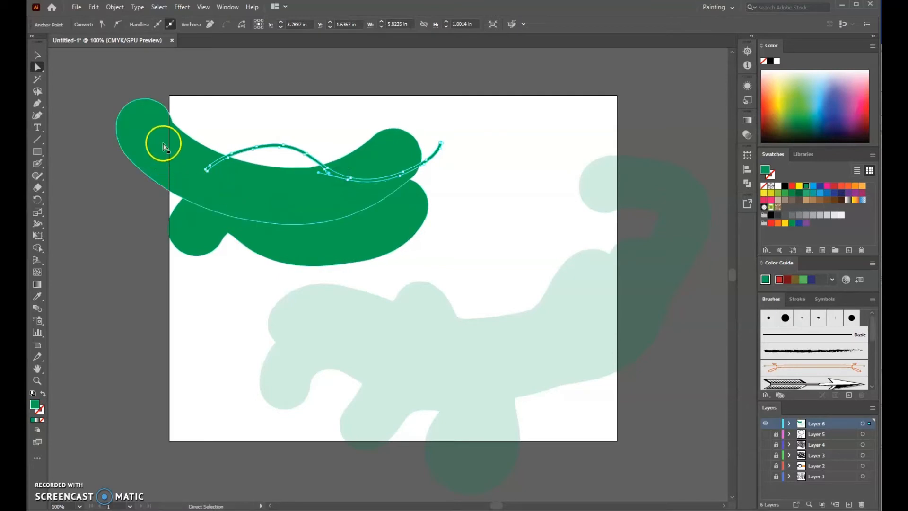
{"action": "left_click_drag", "start_coordinate": [145, 142], "coordinate": [208, 194]}
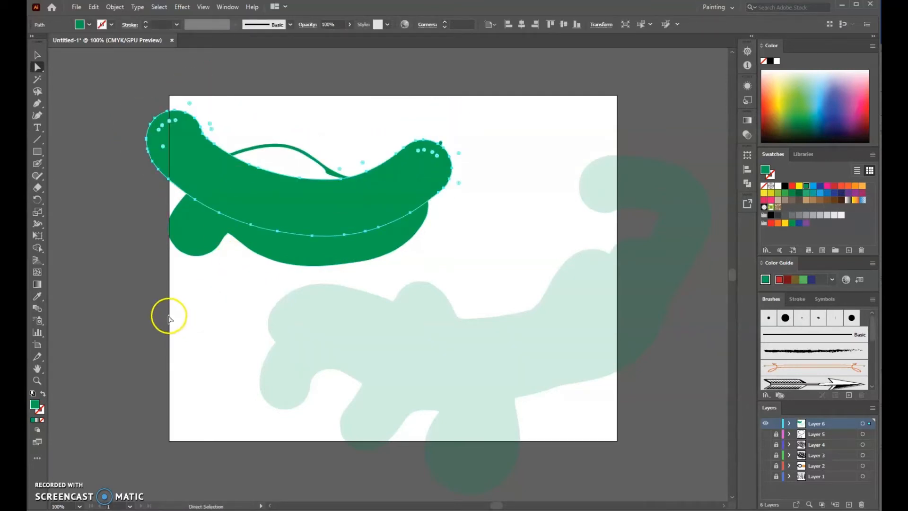
Select all the green shapes on and around the artboard and delete them.
{"action": "left_click", "coordinate": [39, 55]}
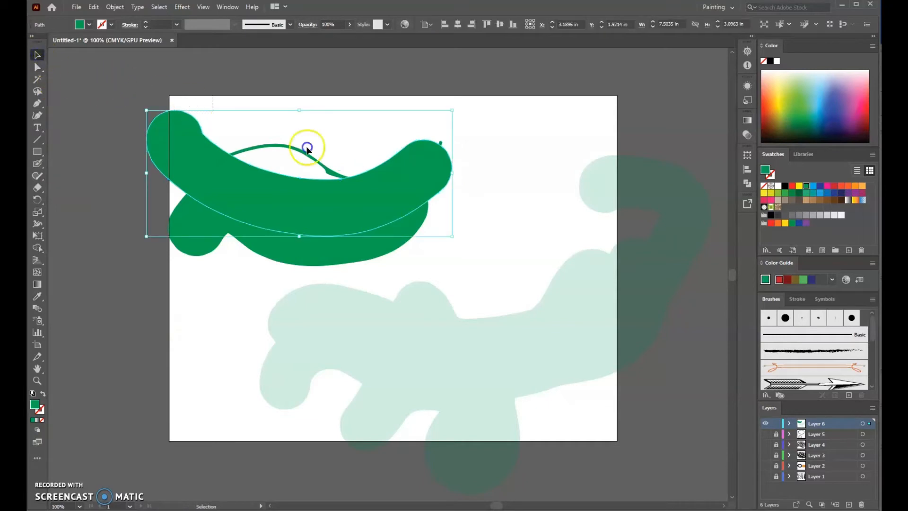
{"action": "left_click_drag", "start_coordinate": [307, 148], "coordinate": [643, 474]}
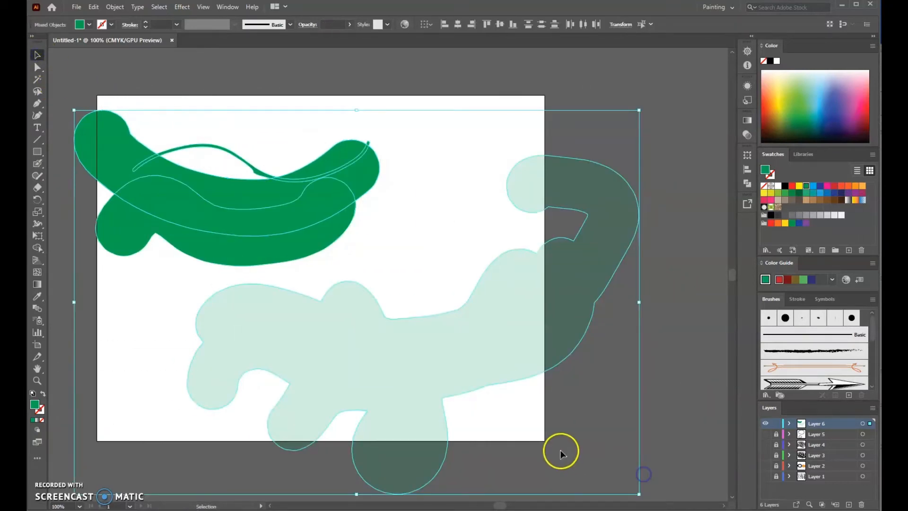
{"action": "key", "text": "Delete"}
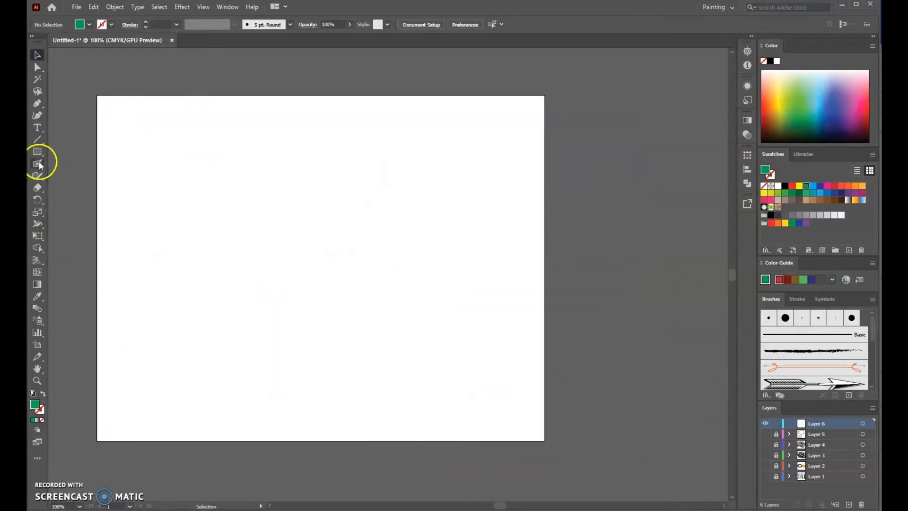
{"action": "left_click_drag", "start_coordinate": [88, 167], "coordinate": [159, 165]}
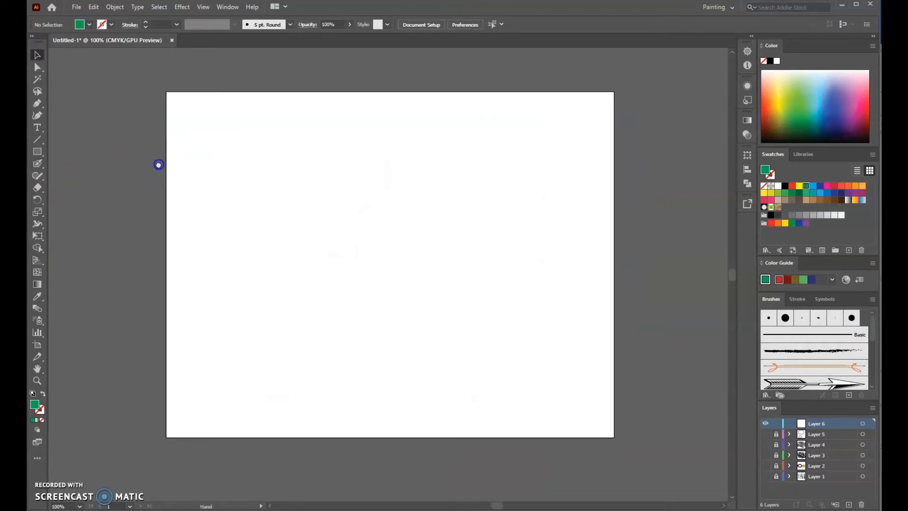
Configure the Blob Brush with a size of 28 pt, an angle of -108° and a roundness of 18%.
{"action": "double_click", "coordinate": [37, 163]}
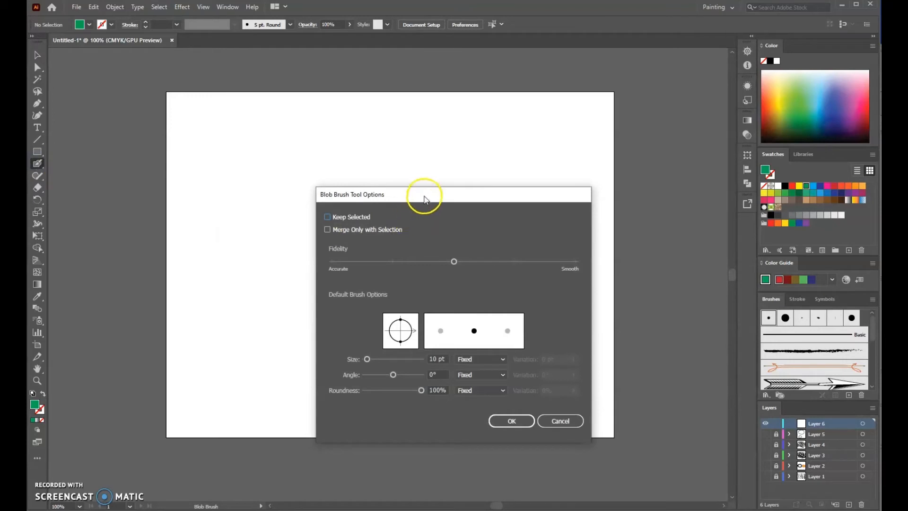
{"action": "left_click_drag", "start_coordinate": [417, 174], "coordinate": [385, 105]}
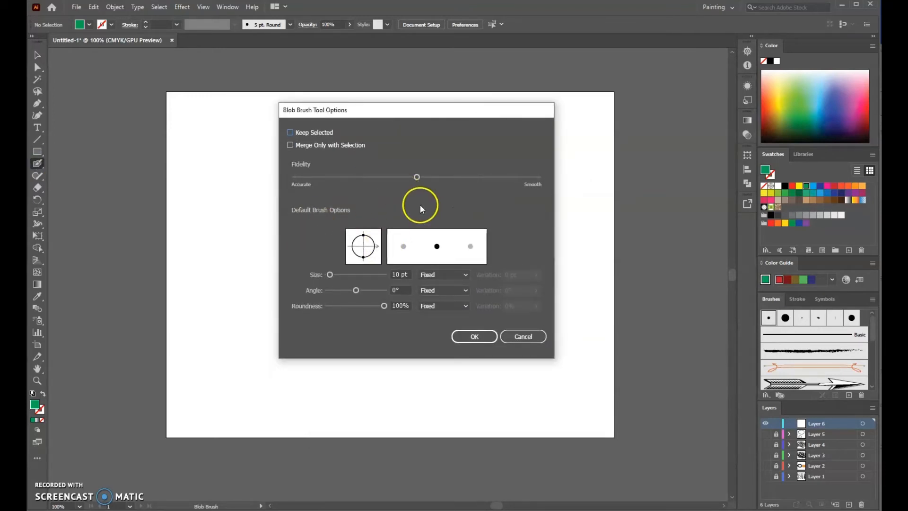
{"action": "left_click", "coordinate": [412, 182]}
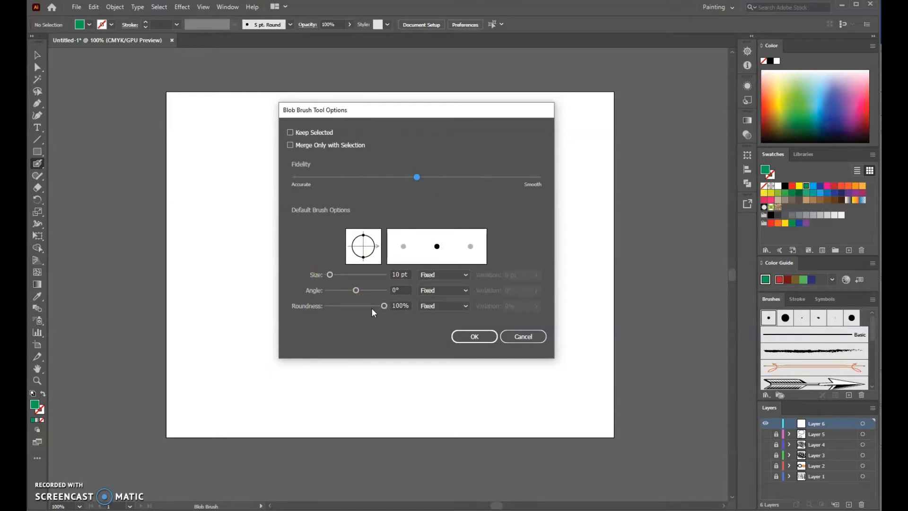
{"action": "left_click_drag", "start_coordinate": [385, 109], "coordinate": [517, 102]}
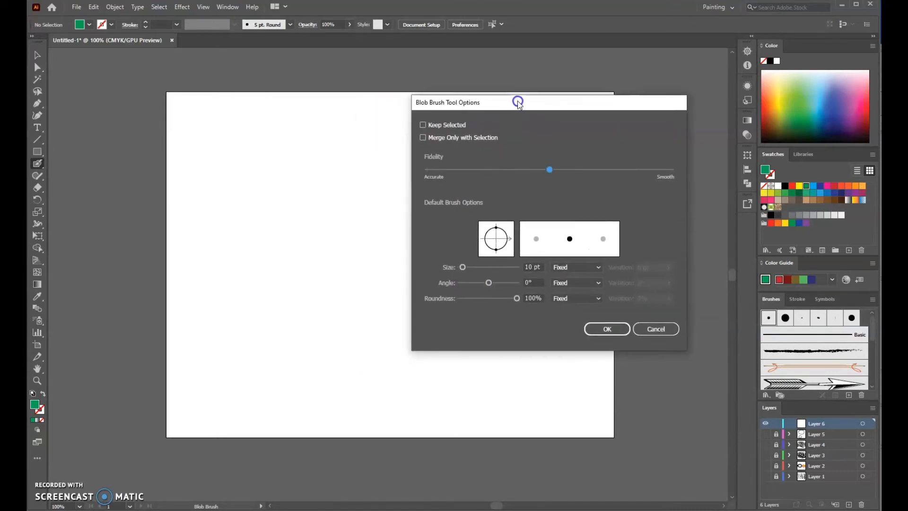
{"action": "left_click", "coordinate": [464, 267]}
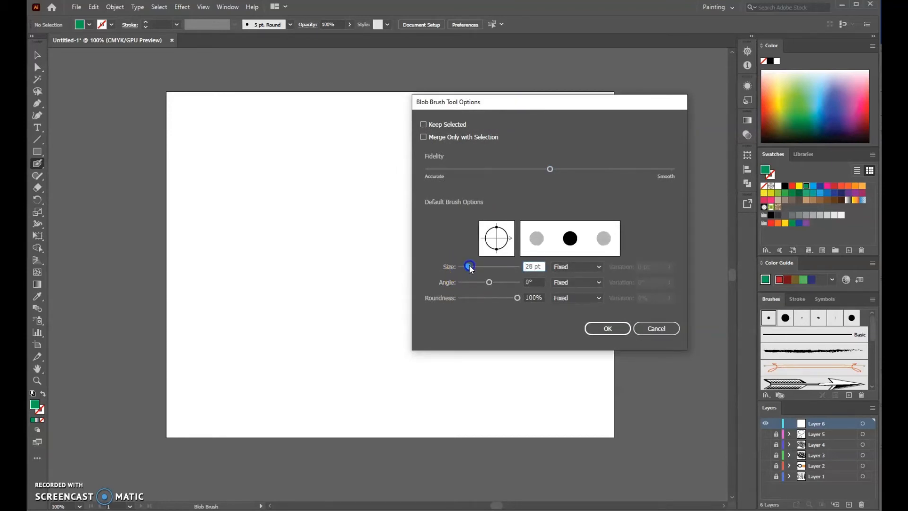
{"action": "left_click", "coordinate": [489, 282]}
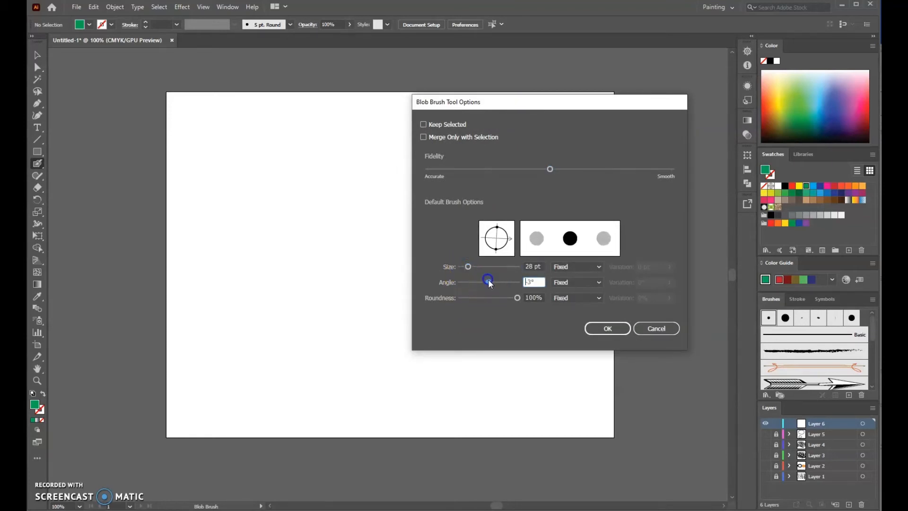
{"action": "mouse_move", "coordinate": [517, 297]}
{"action": "left_mouse_down"}
{"action": "mouse_move", "coordinate": [474, 305]}
{"action": "mouse_move", "coordinate": [486, 283]}
{"action": "mouse_move", "coordinate": [477, 285]}
{"action": "left_mouse_up"}
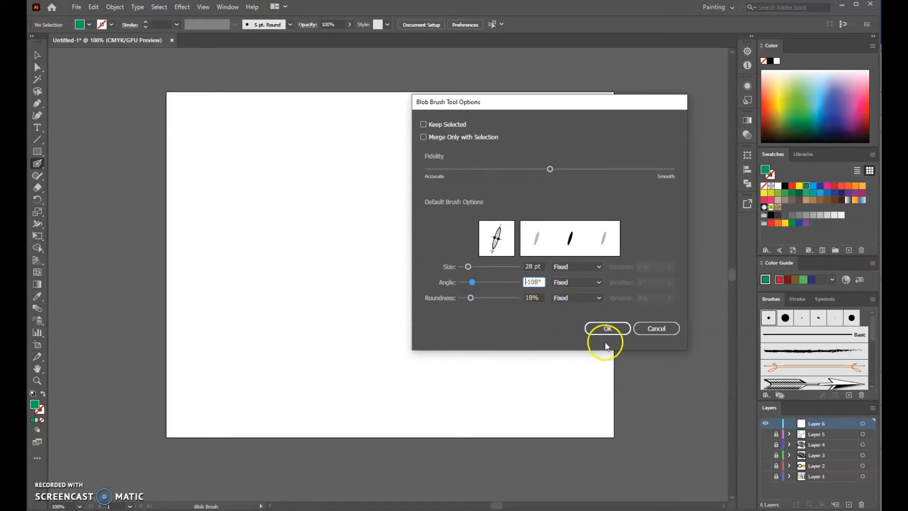
{"action": "left_click", "coordinate": [600, 327]}
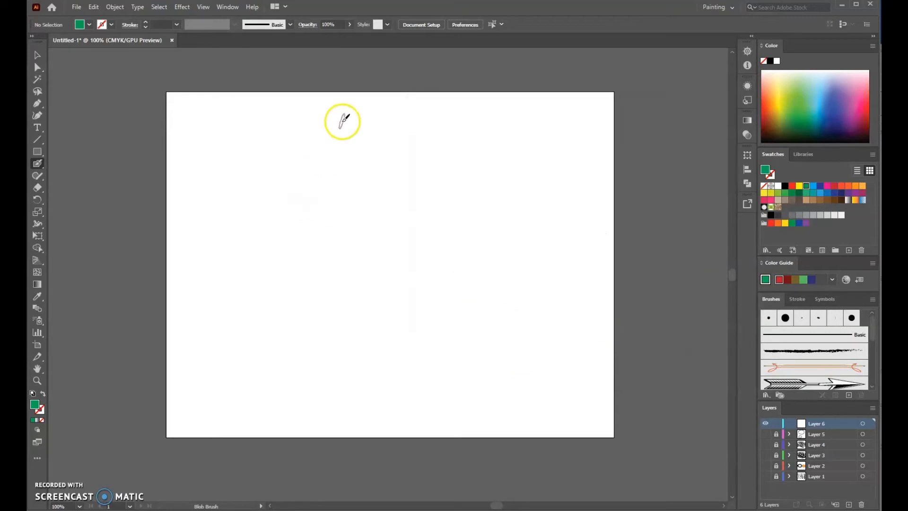
Paint a seaweed-like plant from overlapping green Blob Brush strokes that curve from the artboard's upper left half down to a shared base.
{"action": "mouse_move", "coordinate": [343, 122]}
{"action": "left_mouse_down"}
{"action": "mouse_move", "coordinate": [321, 175]}
{"action": "mouse_move", "coordinate": [356, 265]}
{"action": "mouse_move", "coordinate": [302, 359]}
{"action": "mouse_move", "coordinate": [320, 409]}
{"action": "left_mouse_up"}
{"action": "left_click_drag", "start_coordinate": [390, 162], "coordinate": [366, 194]}
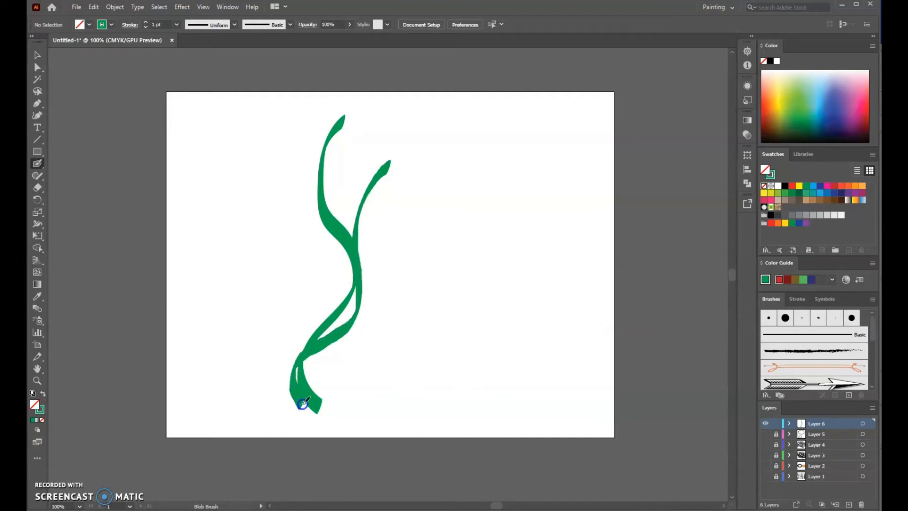
{"action": "left_click_drag", "start_coordinate": [303, 403], "coordinate": [308, 411]}
{"action": "mouse_move", "coordinate": [380, 126]}
{"action": "left_mouse_down"}
{"action": "mouse_move", "coordinate": [338, 174]}
{"action": "mouse_move", "coordinate": [357, 292]}
{"action": "mouse_move", "coordinate": [313, 364]}
{"action": "left_mouse_up"}
{"action": "left_click_drag", "start_coordinate": [320, 405], "coordinate": [320, 406]}
{"action": "mouse_move", "coordinate": [297, 108]}
{"action": "left_mouse_down"}
{"action": "mouse_move", "coordinate": [290, 198]}
{"action": "mouse_move", "coordinate": [335, 312]}
{"action": "left_mouse_up"}
{"action": "left_click_drag", "start_coordinate": [301, 378], "coordinate": [301, 415]}
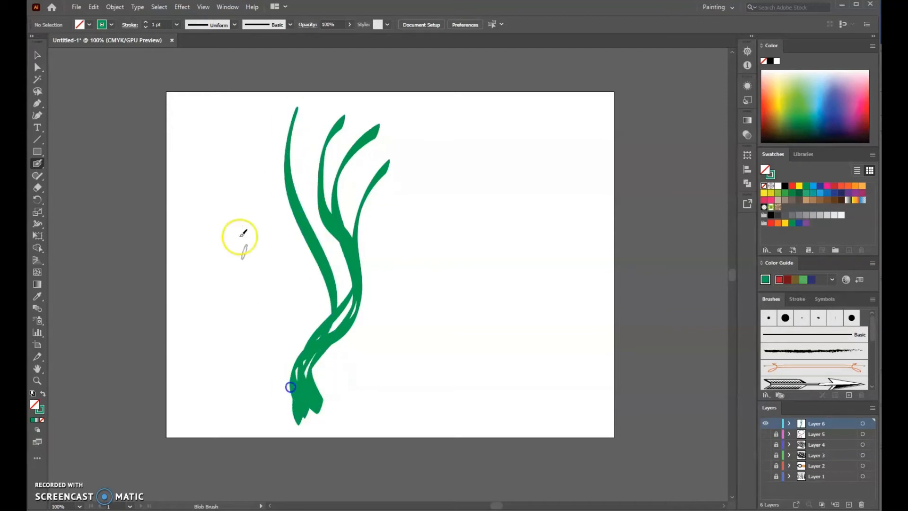
{"action": "mouse_move", "coordinate": [233, 149]}
{"action": "left_mouse_down"}
{"action": "mouse_move", "coordinate": [268, 251]}
{"action": "mouse_move", "coordinate": [281, 376]}
{"action": "mouse_move", "coordinate": [296, 399]}
{"action": "left_mouse_up"}
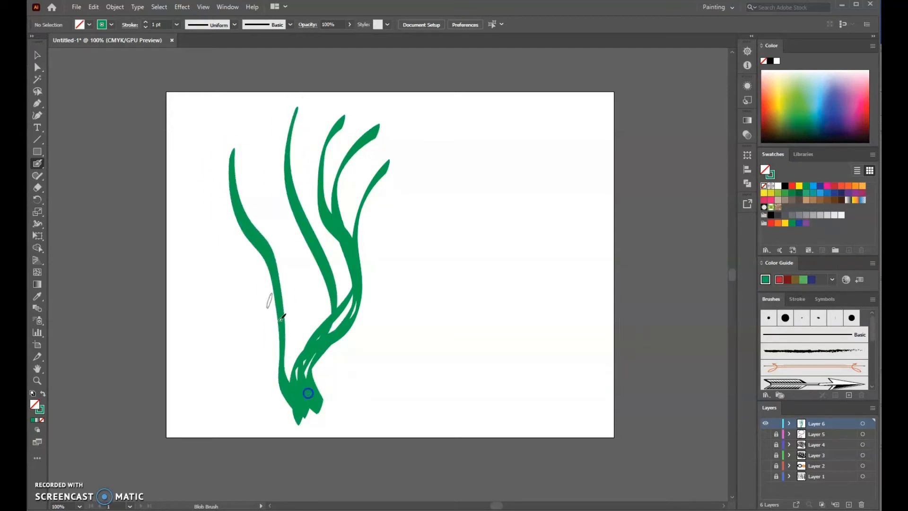
{"action": "mouse_move", "coordinate": [304, 258]}
{"action": "left_mouse_down"}
{"action": "mouse_move", "coordinate": [324, 288]}
{"action": "mouse_move", "coordinate": [313, 333]}
{"action": "left_mouse_up"}
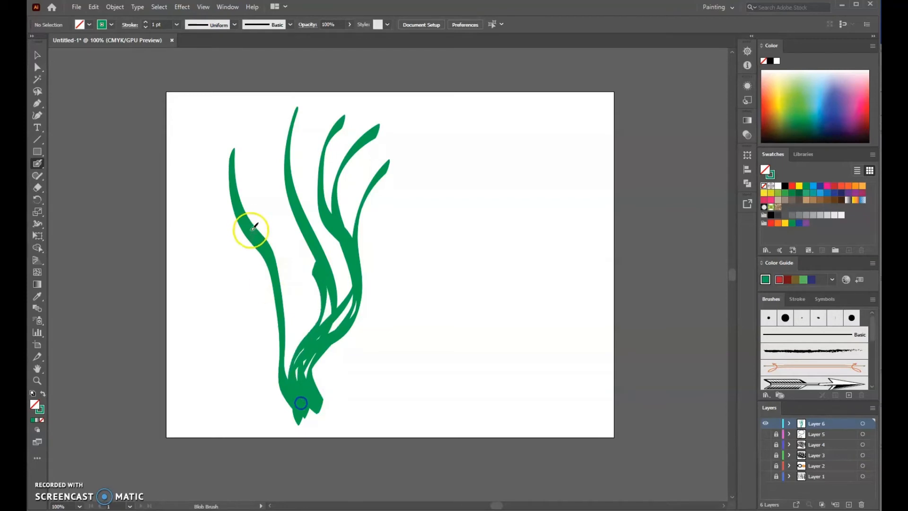
{"action": "mouse_move", "coordinate": [209, 237]}
{"action": "left_mouse_down"}
{"action": "mouse_move", "coordinate": [264, 265]}
{"action": "mouse_move", "coordinate": [302, 310]}
{"action": "left_mouse_up"}
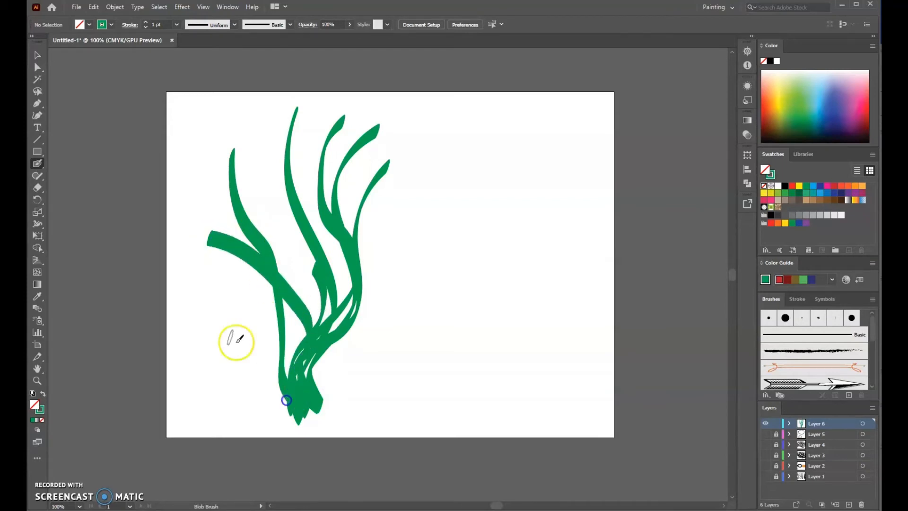
{"action": "mouse_move", "coordinate": [263, 157]}
{"action": "left_mouse_down"}
{"action": "mouse_move", "coordinate": [289, 386]}
{"action": "mouse_move", "coordinate": [308, 415]}
{"action": "left_mouse_up"}
{"action": "mouse_move", "coordinate": [292, 308]}
{"action": "left_mouse_down"}
{"action": "mouse_move", "coordinate": [313, 134]}
{"action": "mouse_move", "coordinate": [296, 246]}
{"action": "left_mouse_up"}
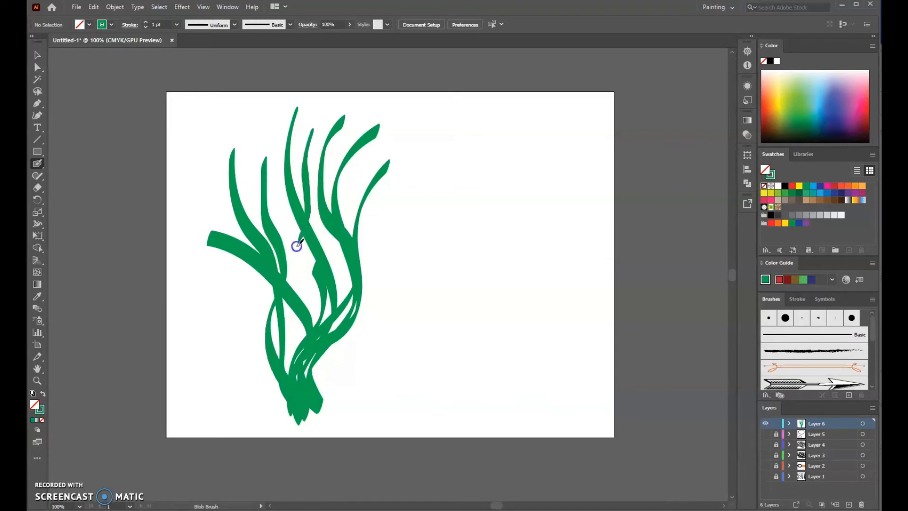
{"action": "mouse_move", "coordinate": [302, 316]}
{"action": "left_mouse_down"}
{"action": "mouse_move", "coordinate": [295, 393]}
{"action": "mouse_move", "coordinate": [321, 412]}
{"action": "left_mouse_up"}
Select the whole painted plant and move it slightly left and down as one shape.
{"action": "left_click", "coordinate": [38, 55]}
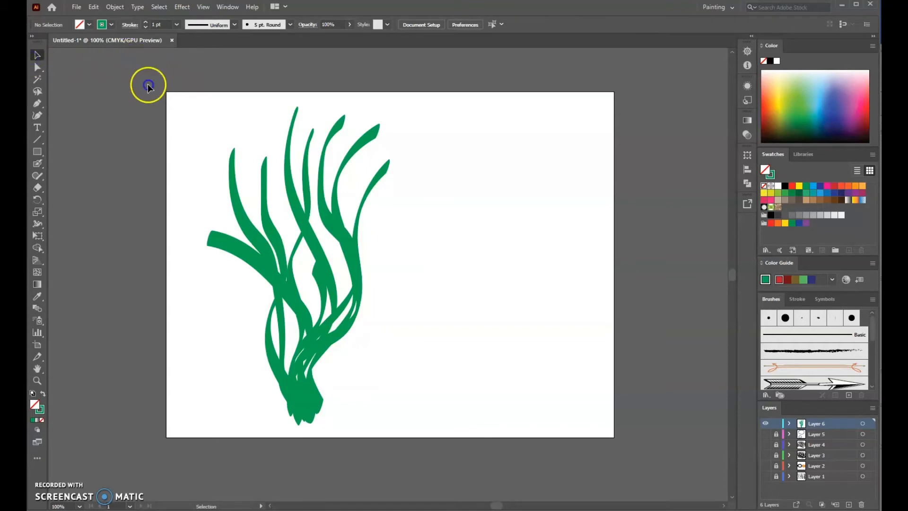
{"action": "left_click_drag", "start_coordinate": [148, 87], "coordinate": [449, 434]}
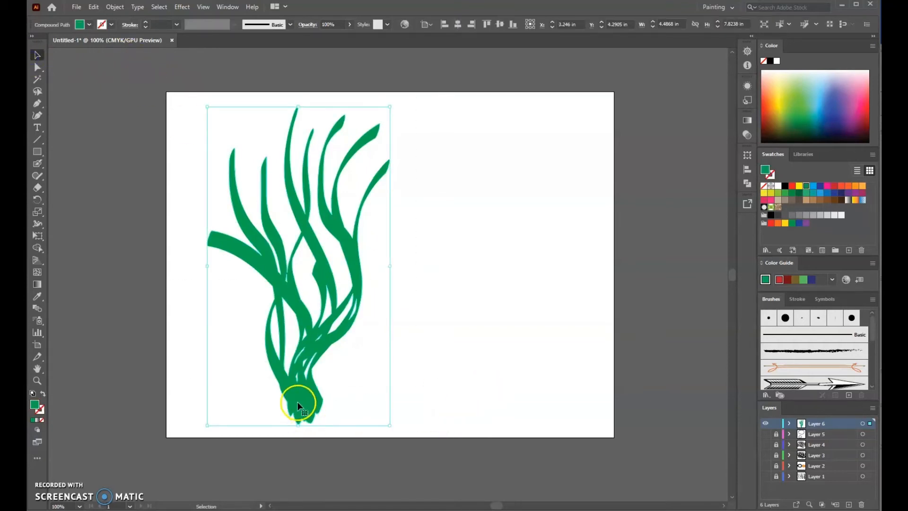
{"action": "mouse_move", "coordinate": [297, 401]}
{"action": "left_mouse_down"}
{"action": "mouse_move", "coordinate": [468, 379]}
{"action": "mouse_move", "coordinate": [620, 373]}
{"action": "mouse_move", "coordinate": [648, 385]}
{"action": "mouse_move", "coordinate": [266, 404]}
{"action": "mouse_move", "coordinate": [290, 403]}
{"action": "left_mouse_up"}
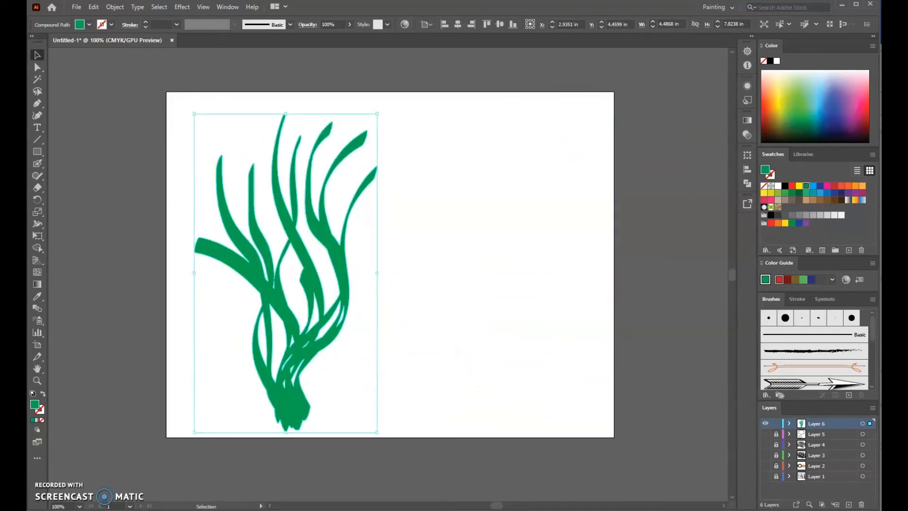
Group the plant artwork and move it slightly up and to the left on the artboard.
{"action": "left_click", "coordinate": [113, 6]}
{"action": "left_click", "coordinate": [148, 57]}
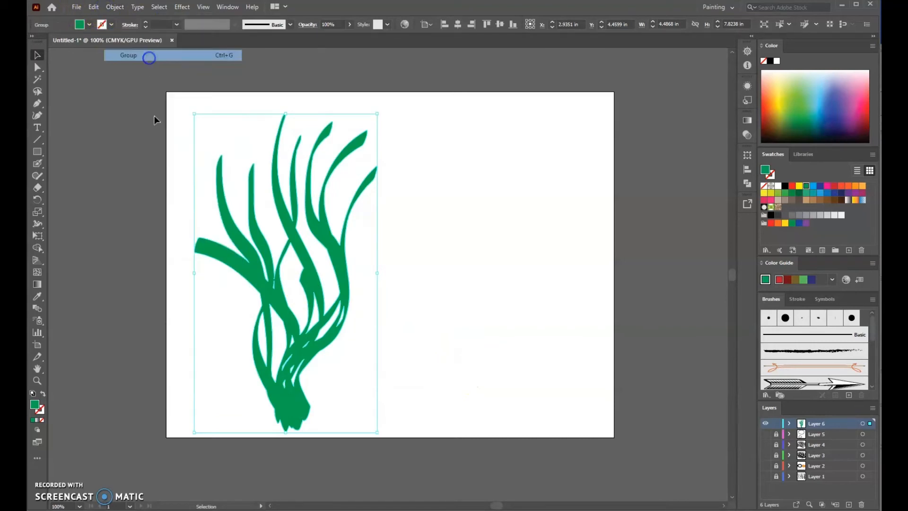
{"action": "left_click_drag", "start_coordinate": [284, 303], "coordinate": [267, 288]}
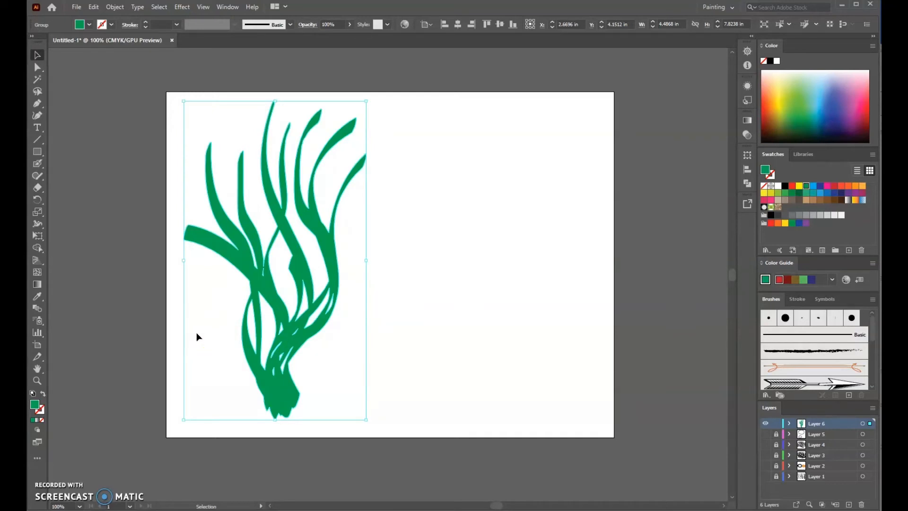
{"action": "left_click", "coordinate": [241, 325]}
{"action": "left_click_drag", "start_coordinate": [244, 266], "coordinate": [454, 270]}
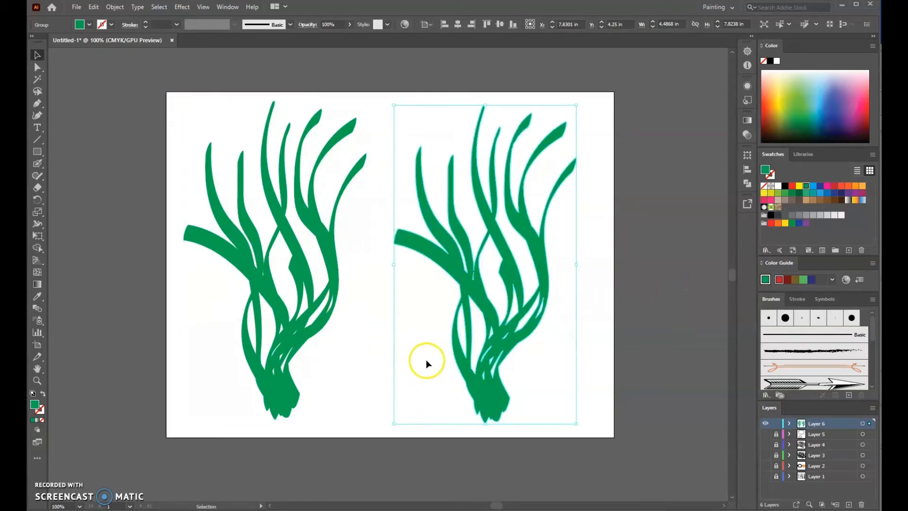
{"action": "key", "text": "ctrl+z"}
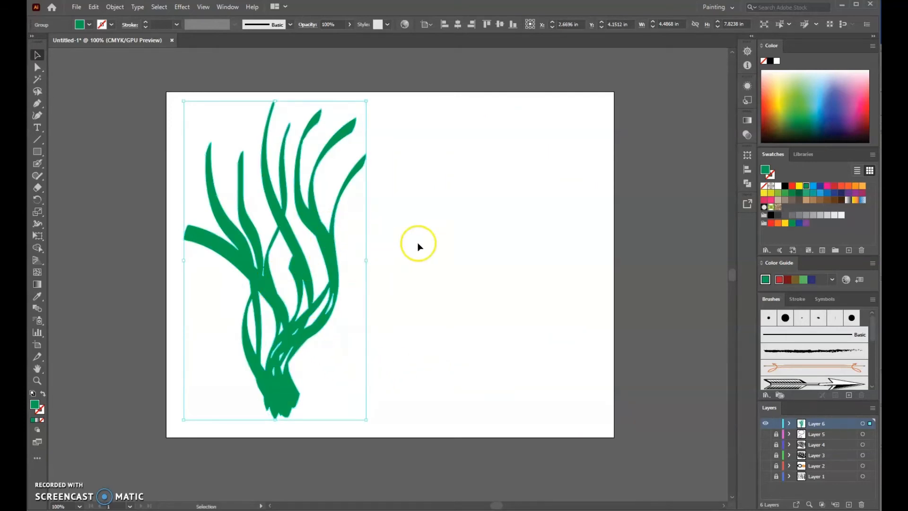
{"action": "left_click", "coordinate": [407, 233]}
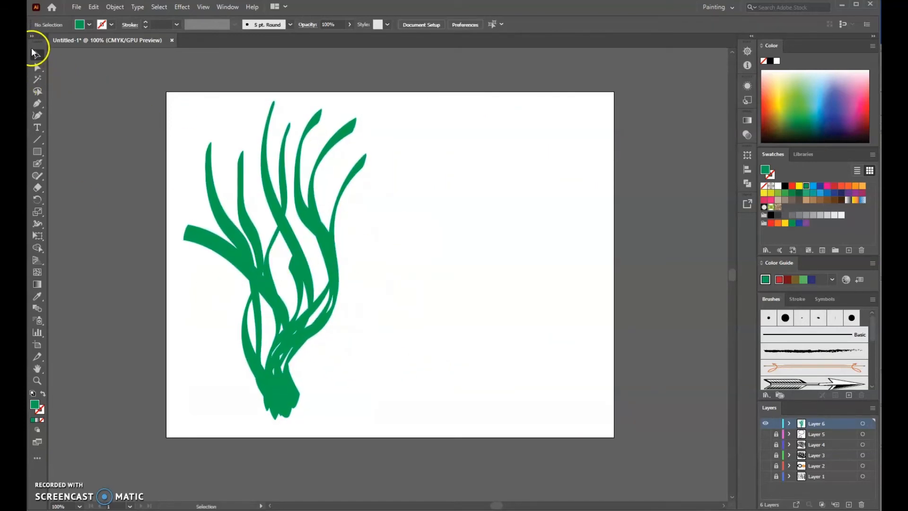
Duplicate the plant group straight across to the artboard's right half, level with the original, and deselect it.
{"action": "key", "text": "ctrl+a"}
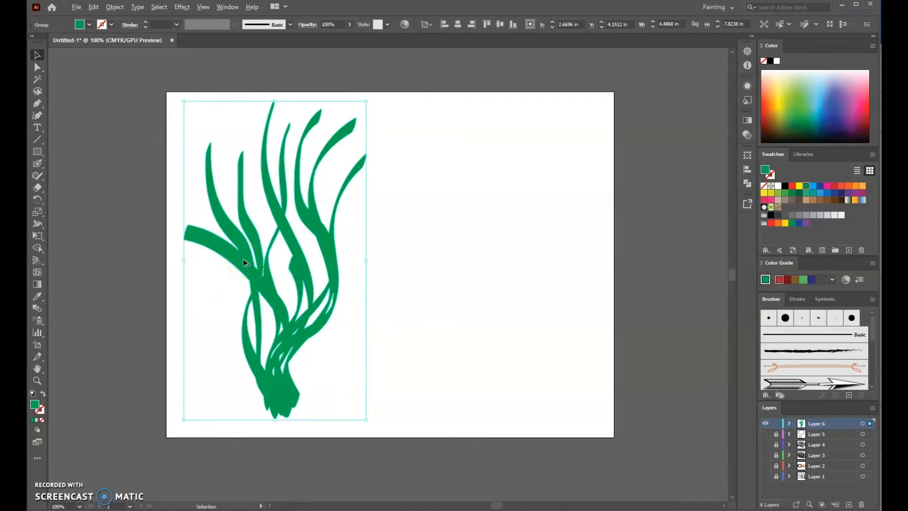
{"action": "left_click_drag", "start_coordinate": [243, 259], "coordinate": [471, 261]}
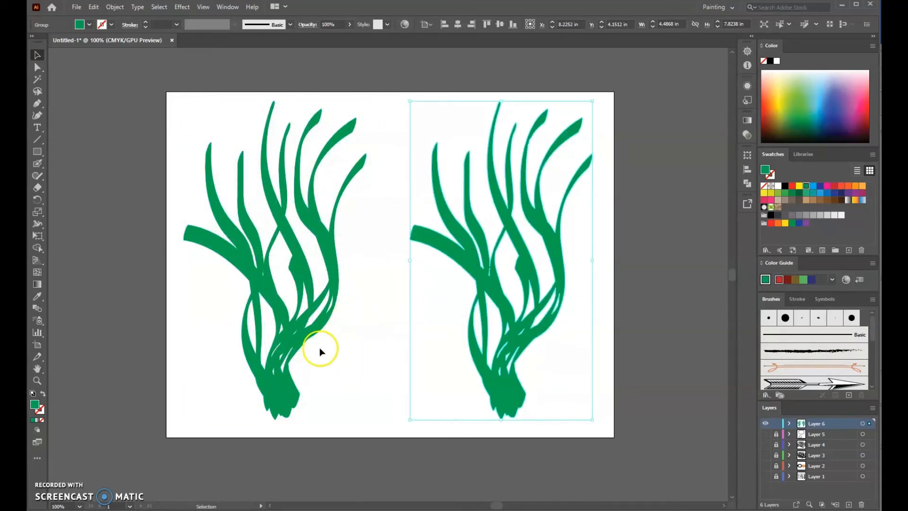
{"action": "left_click", "coordinate": [366, 361]}
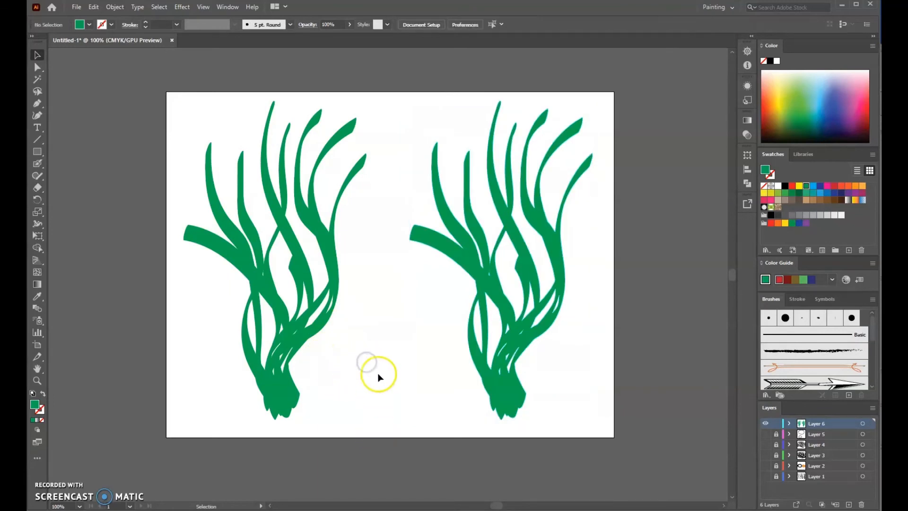
Recolour the duplicated plant group on the artboard's right half with a light green fill and deselect it.
{"action": "left_click", "coordinate": [484, 279]}
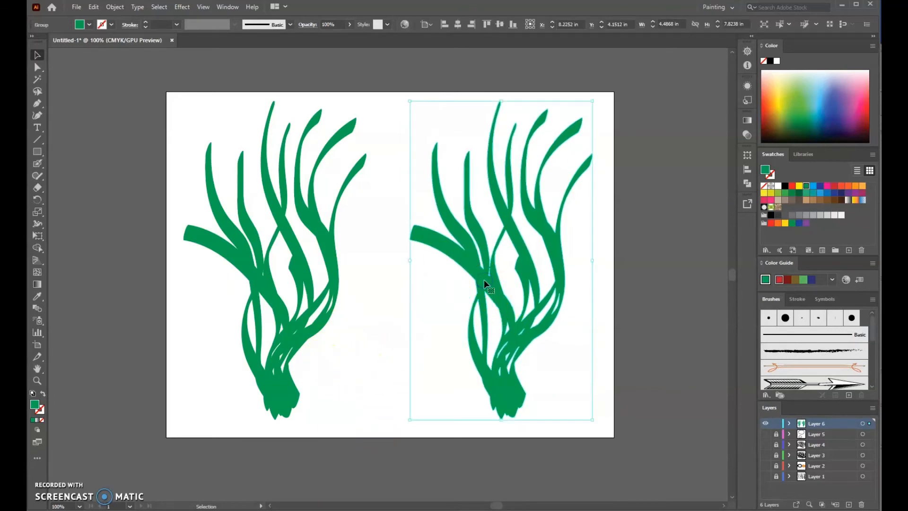
{"action": "left_click", "coordinate": [89, 26]}
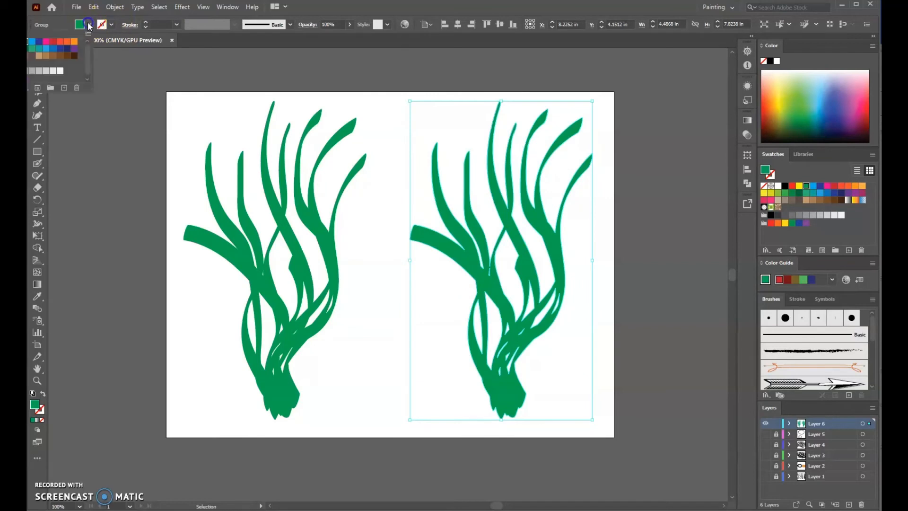
{"action": "left_click", "coordinate": [45, 45]}
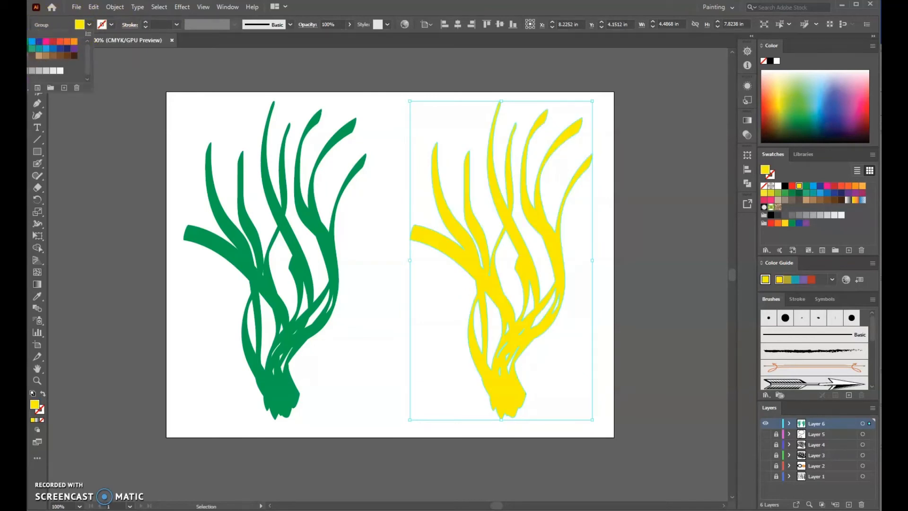
{"action": "left_click", "coordinate": [33, 49]}
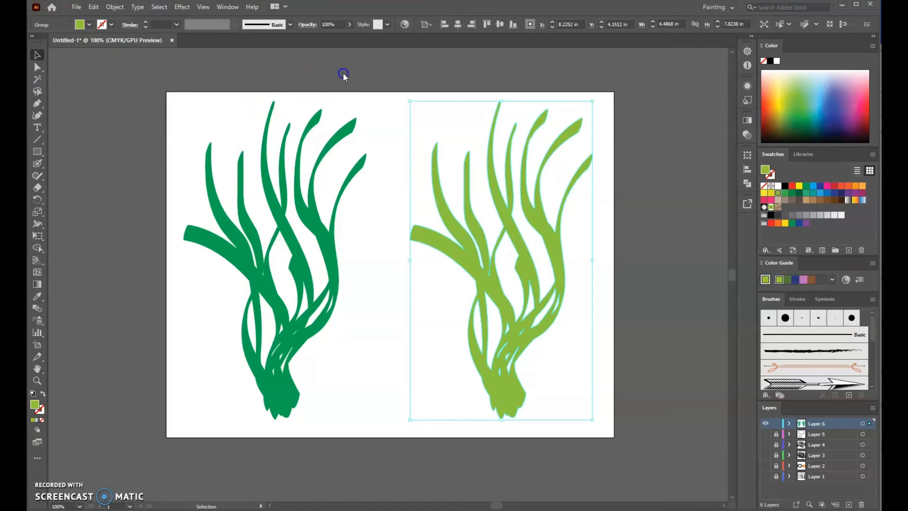
{"action": "left_click", "coordinate": [624, 286]}
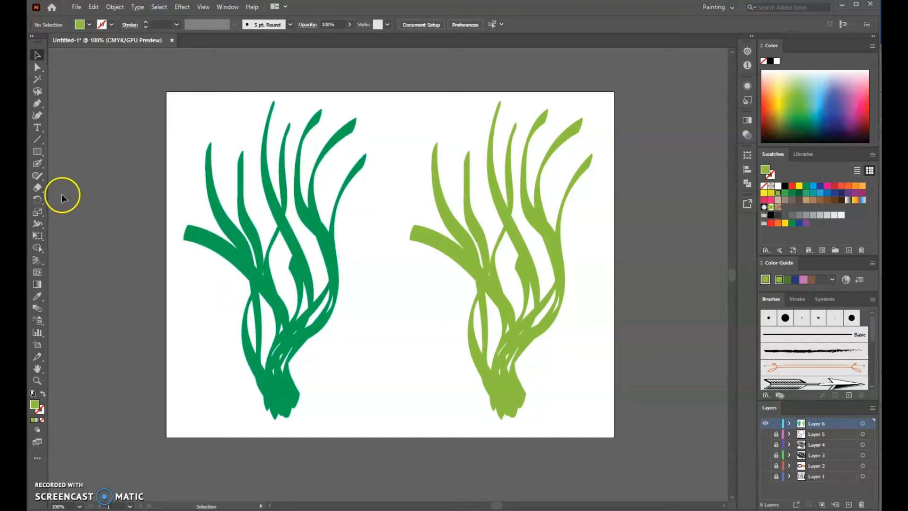
Set the Blob Brush to size 72 pt, angle -25° and roundness 43%.
{"action": "double_click", "coordinate": [36, 163]}
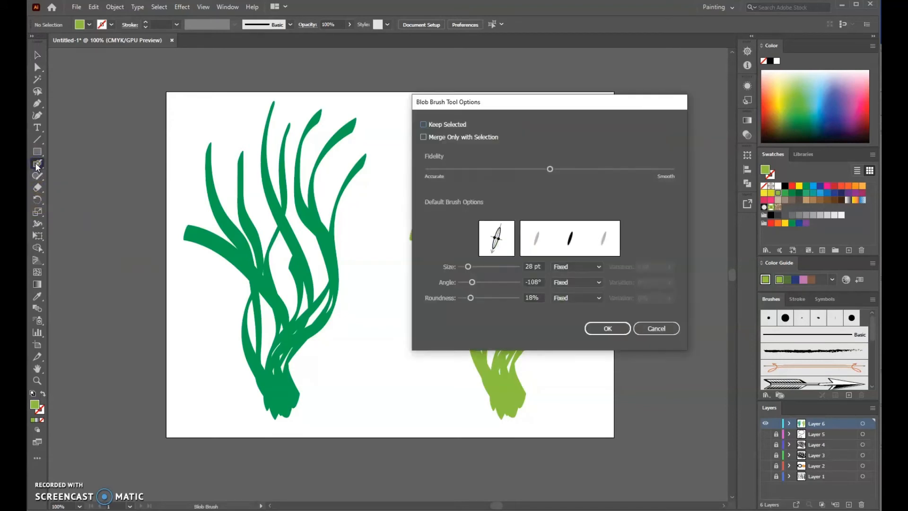
{"action": "mouse_move", "coordinate": [467, 268]}
{"action": "left_mouse_down"}
{"action": "mouse_move", "coordinate": [480, 269]}
{"action": "mouse_move", "coordinate": [479, 283]}
{"action": "mouse_move", "coordinate": [488, 284]}
{"action": "mouse_move", "coordinate": [476, 299]}
{"action": "mouse_move", "coordinate": [487, 301]}
{"action": "left_mouse_up"}
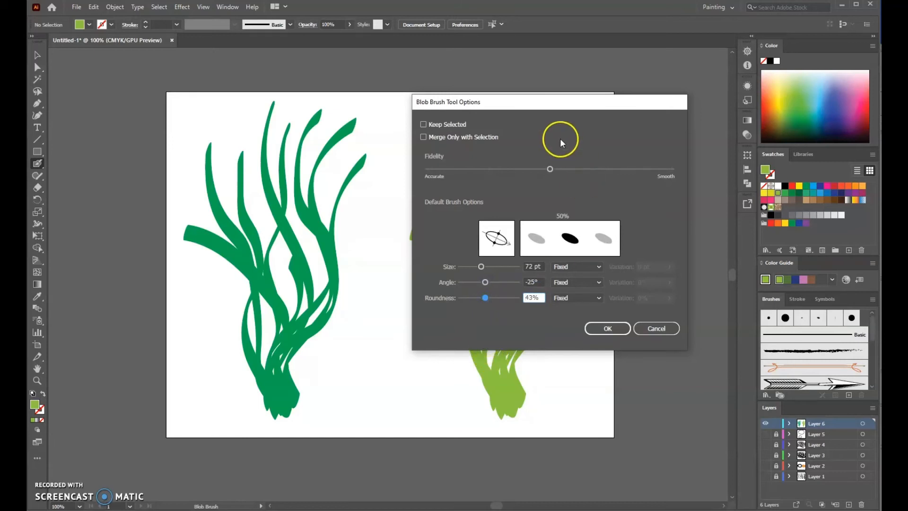
{"action": "left_click", "coordinate": [609, 328]}
Paint three thick wavy light green strokes between the two plants, overlapping the light green plant and meeting near the artboard's lower edge.
{"action": "mouse_move", "coordinate": [383, 175]}
{"action": "left_mouse_down"}
{"action": "mouse_move", "coordinate": [397, 214]}
{"action": "mouse_move", "coordinate": [369, 275]}
{"action": "mouse_move", "coordinate": [411, 336]}
{"action": "mouse_move", "coordinate": [385, 375]}
{"action": "mouse_move", "coordinate": [392, 415]}
{"action": "mouse_move", "coordinate": [419, 430]}
{"action": "left_mouse_up"}
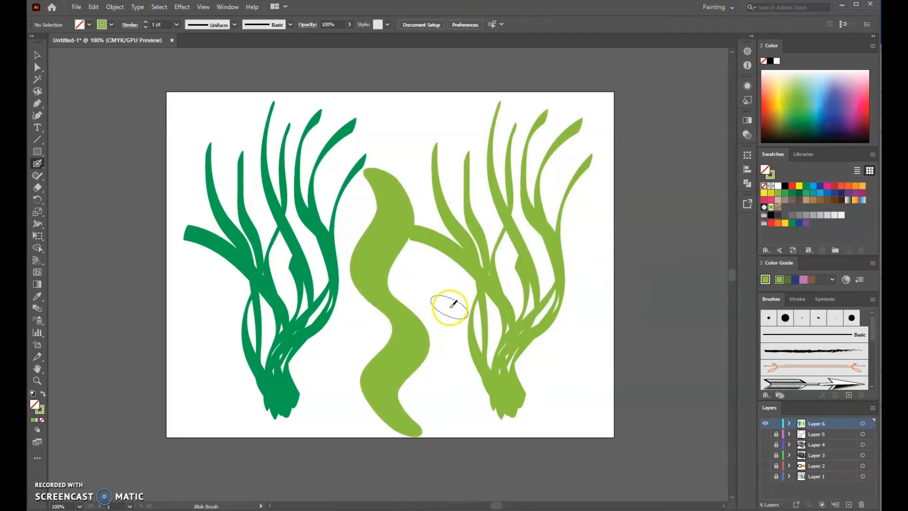
{"action": "mouse_move", "coordinate": [428, 286]}
{"action": "left_mouse_down"}
{"action": "mouse_move", "coordinate": [452, 354]}
{"action": "mouse_move", "coordinate": [411, 384]}
{"action": "mouse_move", "coordinate": [419, 433]}
{"action": "left_mouse_up"}
{"action": "mouse_move", "coordinate": [379, 373]}
{"action": "left_mouse_down"}
{"action": "mouse_move", "coordinate": [355, 334]}
{"action": "mouse_move", "coordinate": [357, 383]}
{"action": "mouse_move", "coordinate": [398, 411]}
{"action": "mouse_move", "coordinate": [414, 438]}
{"action": "left_mouse_up"}
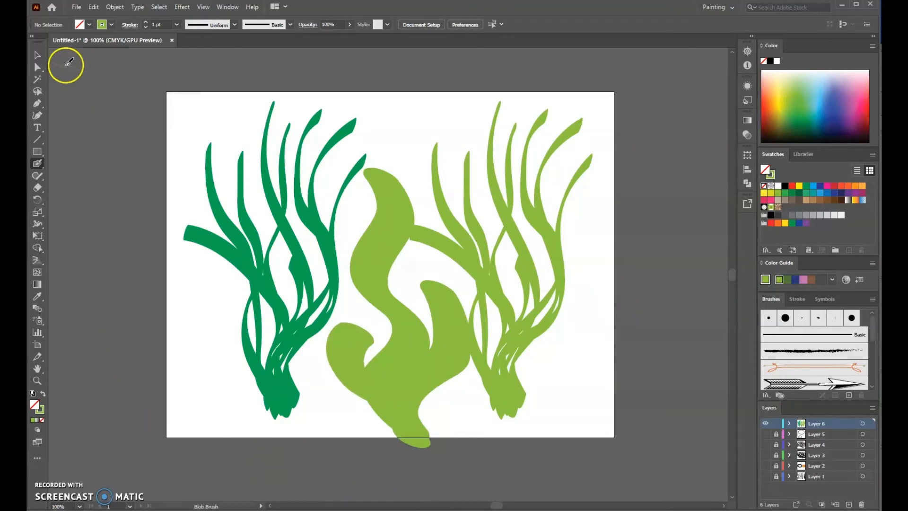
Select the light green artwork to check whether the thick strokes merged with the plant, and undo those strokes.
{"action": "left_click", "coordinate": [38, 55]}
{"action": "left_click", "coordinate": [380, 357]}
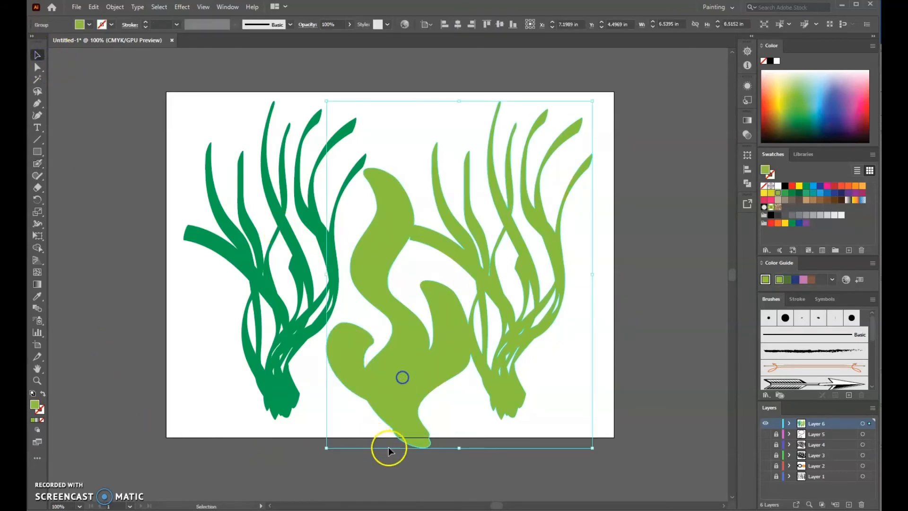
{"action": "left_click", "coordinate": [587, 330]}
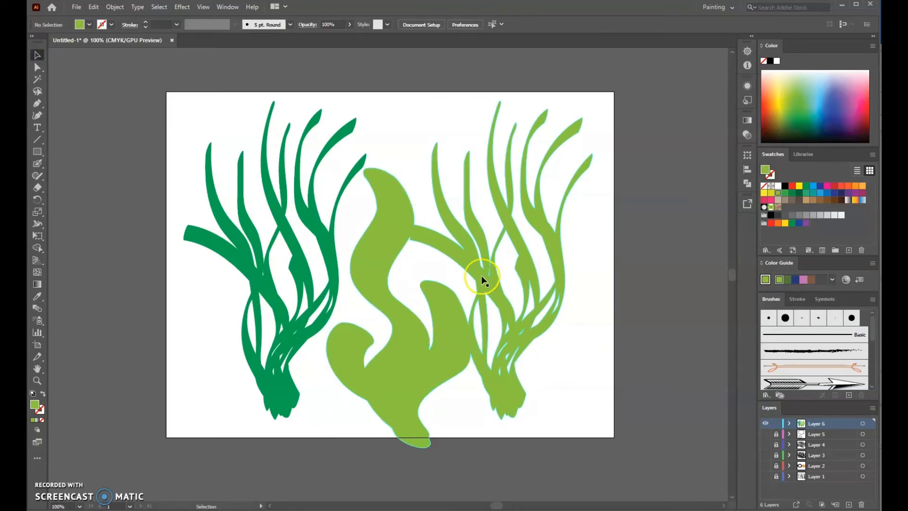
{"action": "left_click", "coordinate": [442, 382]}
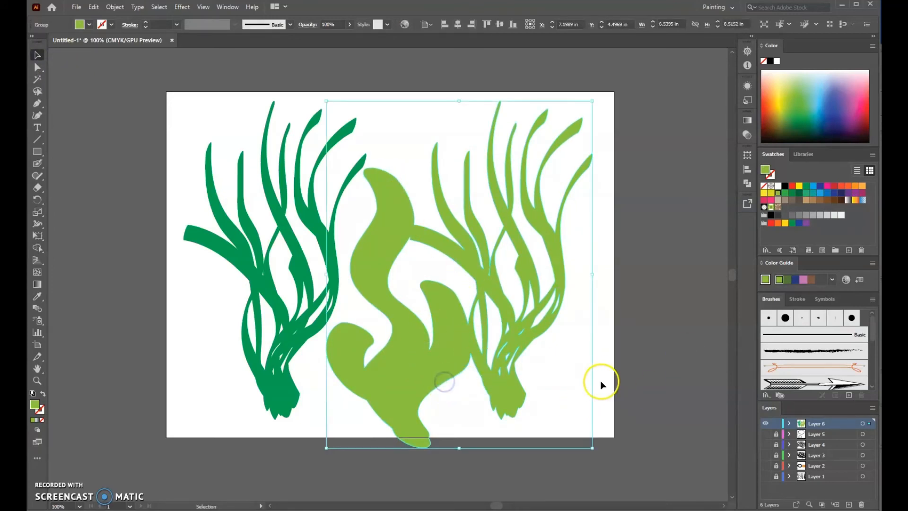
{"action": "left_click", "coordinate": [655, 323]}
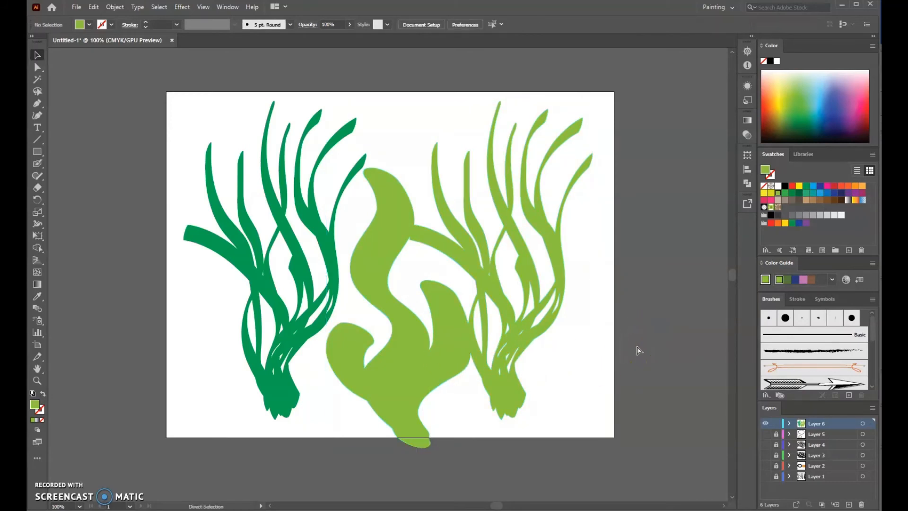
{"action": "key", "text": "ctrl+z"}
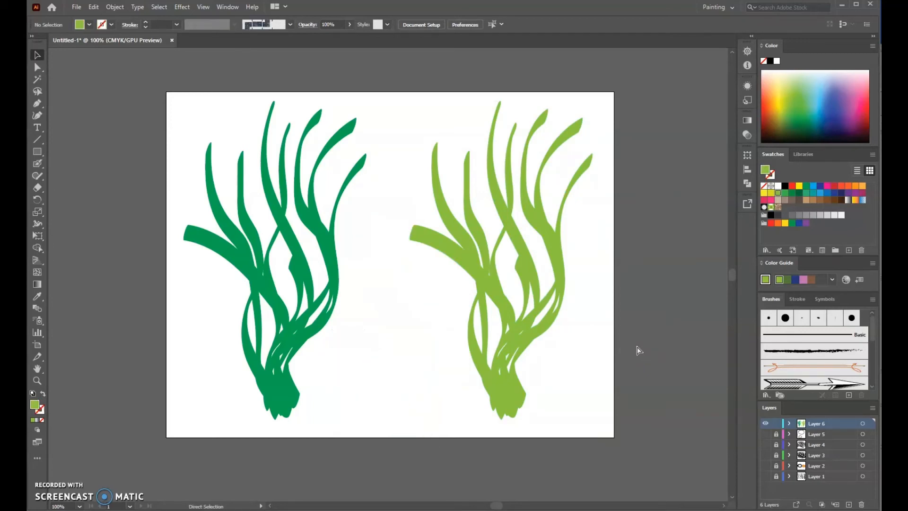
{"action": "left_click_drag", "start_coordinate": [390, 77], "coordinate": [636, 457]}
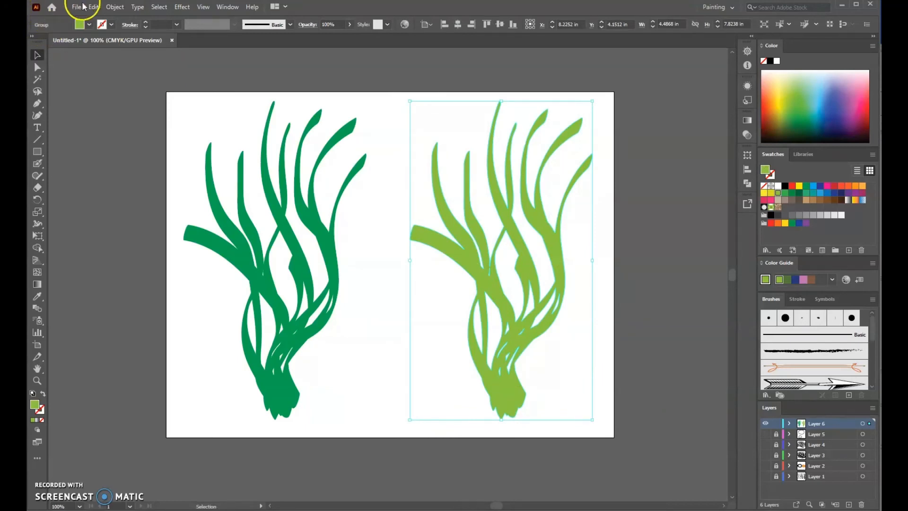
{"action": "left_click", "coordinate": [115, 7]}
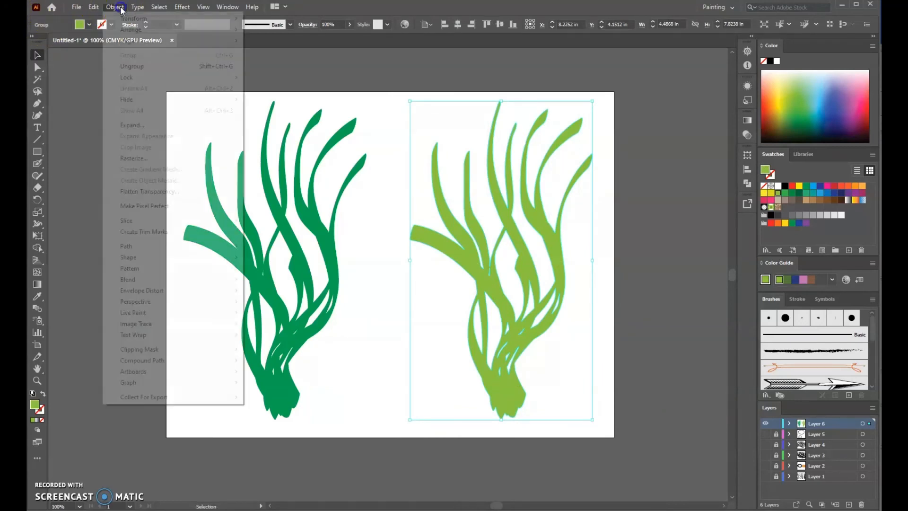
{"action": "left_click", "coordinate": [276, 71]}
{"action": "left_click_drag", "start_coordinate": [412, 75], "coordinate": [620, 435]}
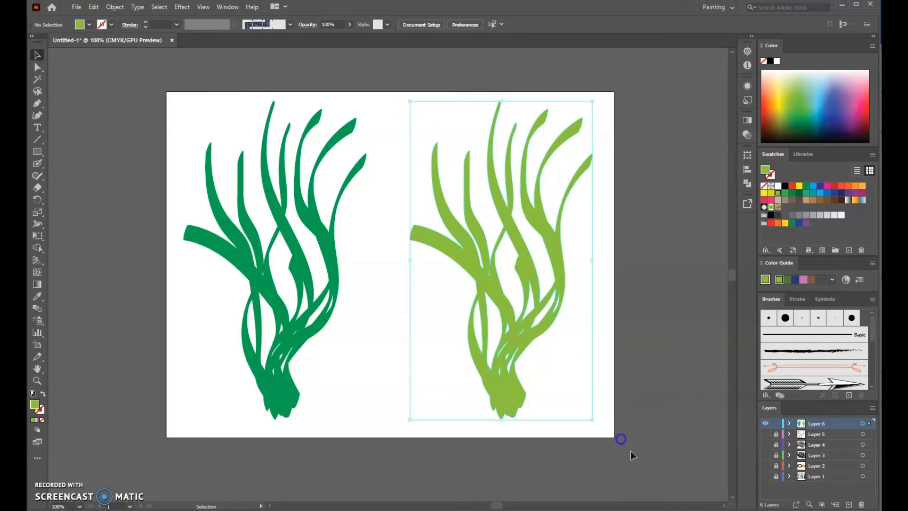
{"action": "left_click", "coordinate": [663, 311]}
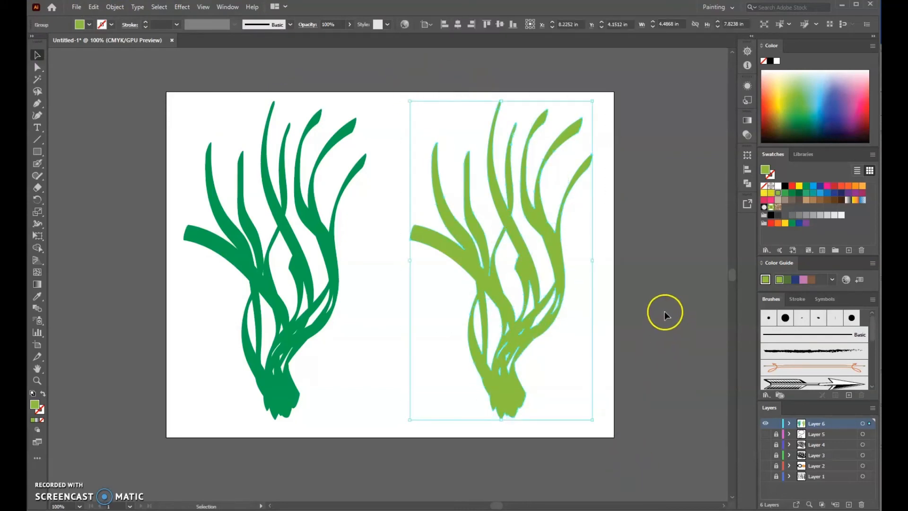
Move the light green plant partly past the artboard's right edge and the dark green plant partly past its left edge, leaving the centre free.
{"action": "left_click_drag", "start_coordinate": [492, 253], "coordinate": [596, 250]}
{"action": "left_click", "coordinate": [322, 242]}
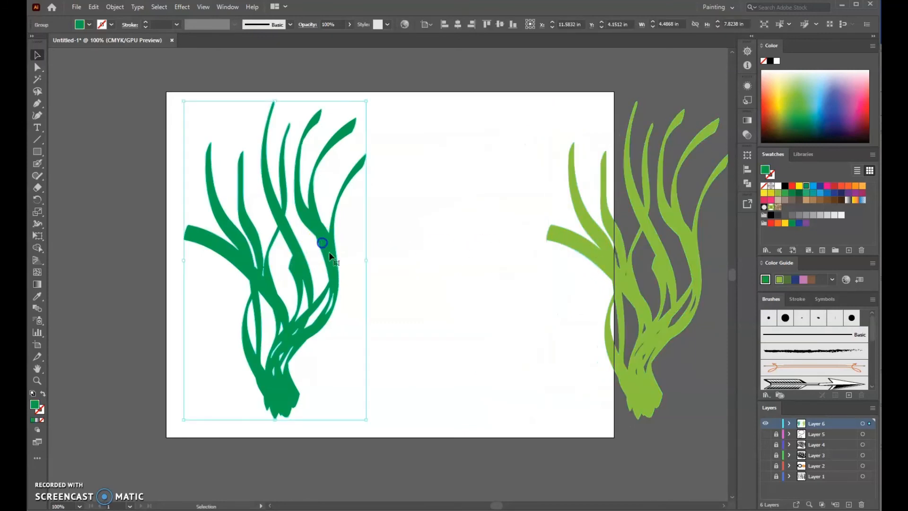
{"action": "left_click_drag", "start_coordinate": [325, 243], "coordinate": [228, 234]}
{"action": "left_click", "coordinate": [460, 275]}
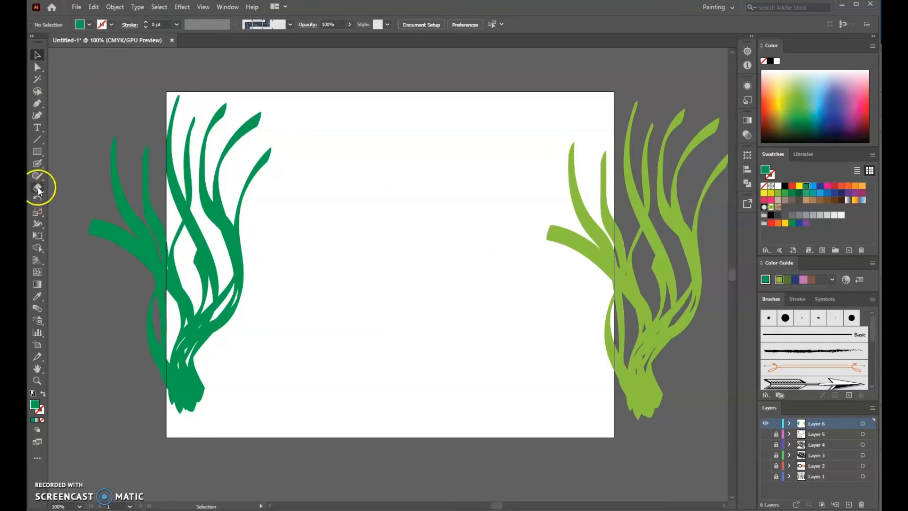
Set the Blob Brush to size 9 pt, angle -41° and roundness 100%, with fidelity moved to nearly the most accurate setting.
{"action": "left_click", "coordinate": [39, 165]}
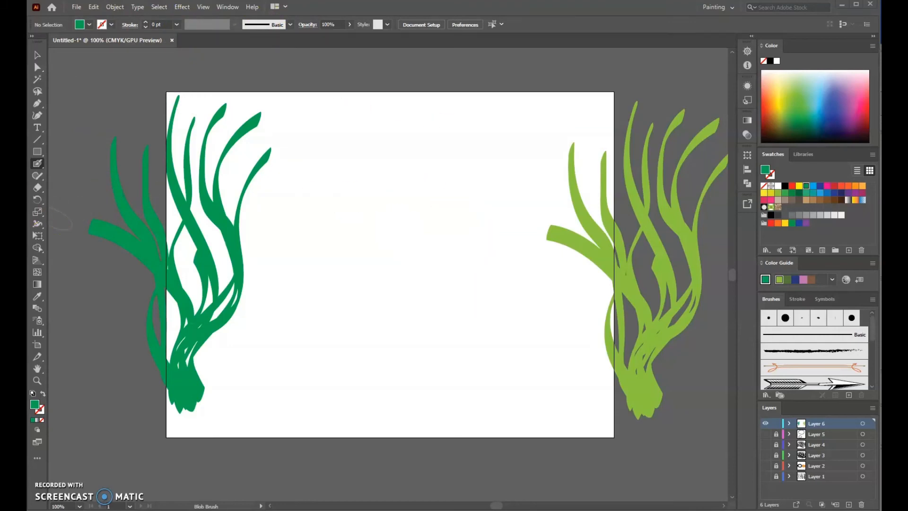
{"action": "double_click", "coordinate": [38, 163]}
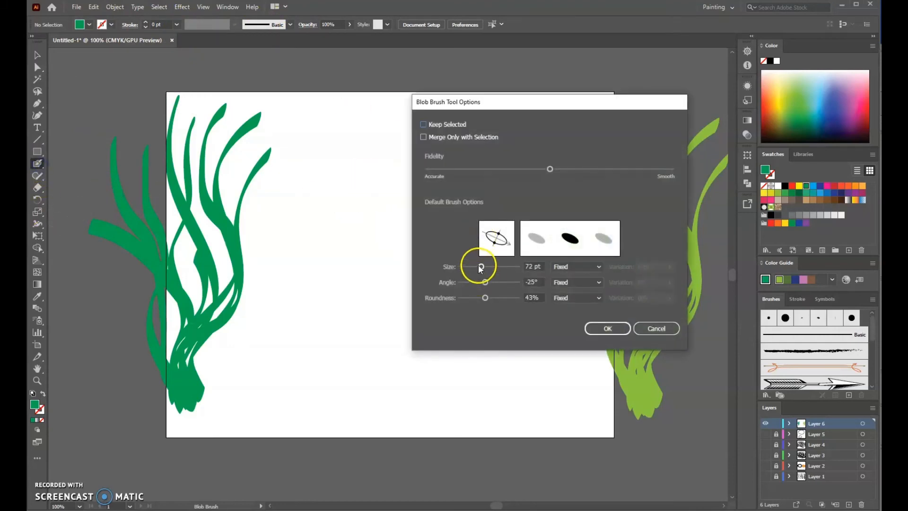
{"action": "left_click_drag", "start_coordinate": [478, 265], "coordinate": [461, 268]}
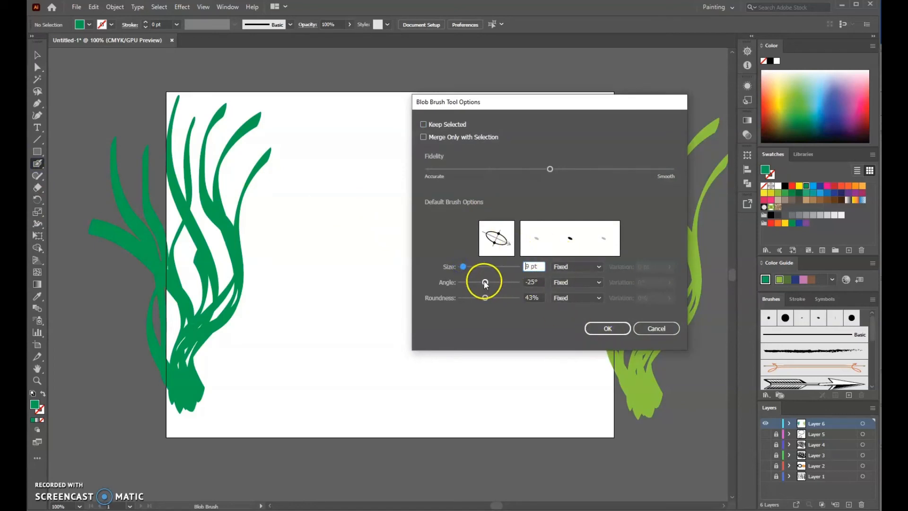
{"action": "left_click_drag", "start_coordinate": [485, 298], "coordinate": [549, 303]}
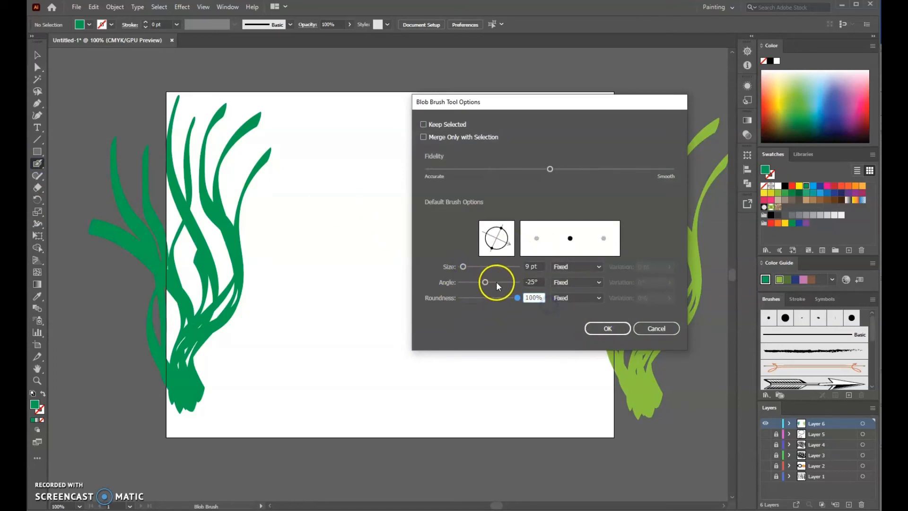
{"action": "mouse_move", "coordinate": [485, 284]}
{"action": "left_mouse_down"}
{"action": "mouse_move", "coordinate": [512, 282]}
{"action": "mouse_move", "coordinate": [481, 292]}
{"action": "left_mouse_up"}
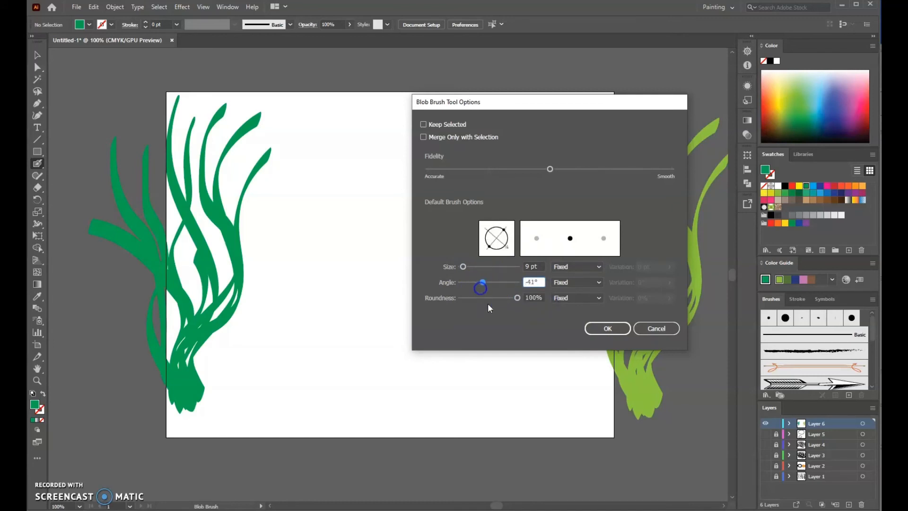
{"action": "left_click_drag", "start_coordinate": [550, 168], "coordinate": [430, 186]}
{"action": "left_click", "coordinate": [609, 332]}
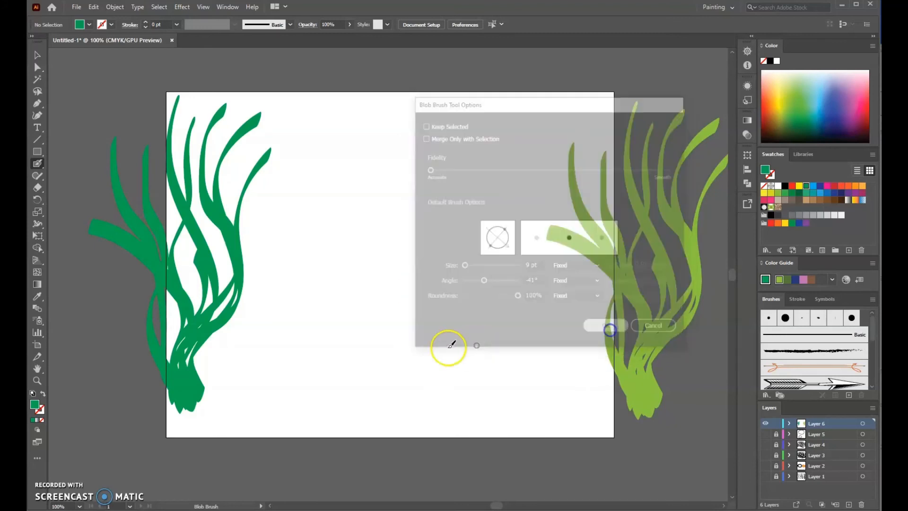
Paint a plant of thin, curving dark green strokes in the middle of the artboard, with most stems crossing and converging at a shared base.
{"action": "mouse_move", "coordinate": [354, 191]}
{"action": "left_mouse_down"}
{"action": "mouse_move", "coordinate": [344, 223]}
{"action": "mouse_move", "coordinate": [382, 240]}
{"action": "mouse_move", "coordinate": [374, 296]}
{"action": "mouse_move", "coordinate": [385, 338]}
{"action": "left_mouse_up"}
{"action": "mouse_move", "coordinate": [435, 244]}
{"action": "left_mouse_down"}
{"action": "mouse_move", "coordinate": [412, 319]}
{"action": "mouse_move", "coordinate": [420, 350]}
{"action": "left_mouse_up"}
{"action": "mouse_move", "coordinate": [426, 213]}
{"action": "left_mouse_down"}
{"action": "mouse_move", "coordinate": [395, 249]}
{"action": "mouse_move", "coordinate": [413, 277]}
{"action": "mouse_move", "coordinate": [421, 346]}
{"action": "left_mouse_up"}
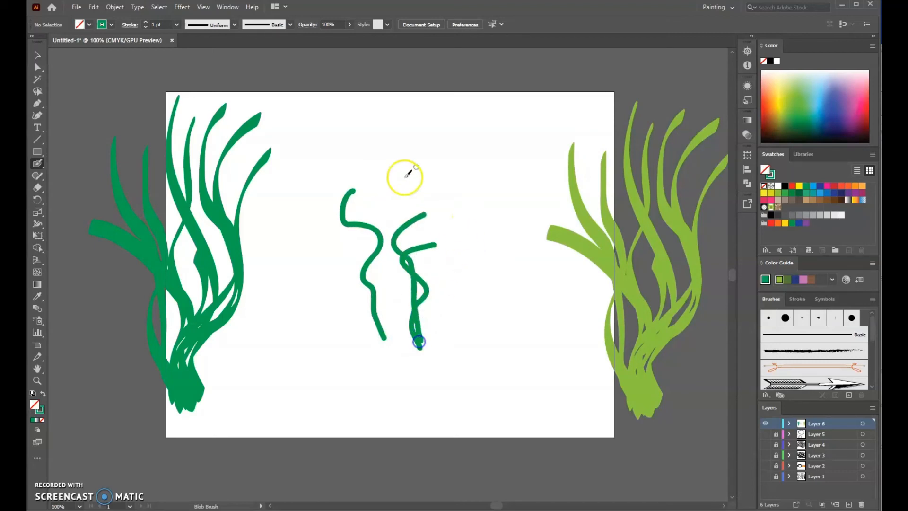
{"action": "mouse_move", "coordinate": [404, 143]}
{"action": "left_mouse_down"}
{"action": "mouse_move", "coordinate": [389, 222]}
{"action": "mouse_move", "coordinate": [399, 314]}
{"action": "mouse_move", "coordinate": [424, 355]}
{"action": "left_mouse_up"}
{"action": "mouse_move", "coordinate": [327, 202]}
{"action": "left_mouse_down"}
{"action": "mouse_move", "coordinate": [354, 269]}
{"action": "mouse_move", "coordinate": [411, 346]}
{"action": "left_mouse_up"}
{"action": "mouse_move", "coordinate": [330, 269]}
{"action": "left_mouse_down"}
{"action": "mouse_move", "coordinate": [327, 303]}
{"action": "mouse_move", "coordinate": [395, 351]}
{"action": "mouse_move", "coordinate": [388, 251]}
{"action": "left_mouse_up"}
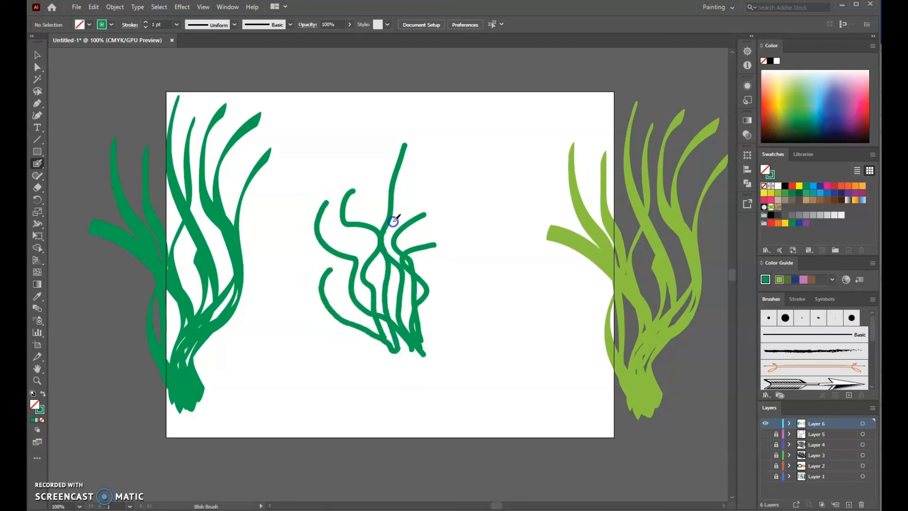
{"action": "mouse_move", "coordinate": [410, 169]}
{"action": "left_mouse_down"}
{"action": "mouse_move", "coordinate": [415, 347]}
{"action": "mouse_move", "coordinate": [407, 352]}
{"action": "left_mouse_up"}
{"action": "mouse_move", "coordinate": [428, 286]}
{"action": "left_mouse_down"}
{"action": "mouse_move", "coordinate": [475, 273]}
{"action": "mouse_move", "coordinate": [456, 196]}
{"action": "left_mouse_up"}
{"action": "mouse_move", "coordinate": [405, 355]}
{"action": "left_mouse_down"}
{"action": "mouse_move", "coordinate": [440, 245]}
{"action": "mouse_move", "coordinate": [404, 355]}
{"action": "mouse_move", "coordinate": [351, 232]}
{"action": "mouse_move", "coordinate": [366, 202]}
{"action": "left_mouse_up"}
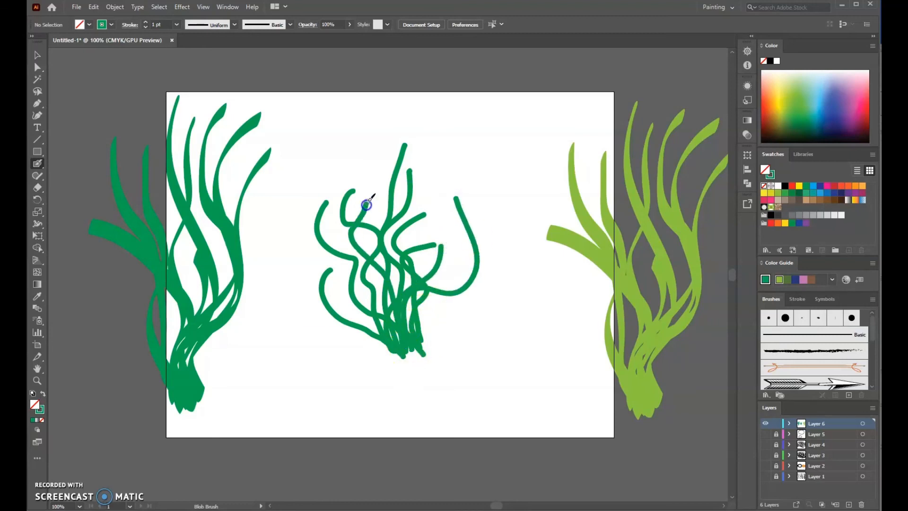
{"action": "mouse_move", "coordinate": [410, 350]}
{"action": "left_mouse_down"}
{"action": "mouse_move", "coordinate": [411, 312]}
{"action": "mouse_move", "coordinate": [436, 257]}
{"action": "mouse_move", "coordinate": [432, 218]}
{"action": "mouse_move", "coordinate": [439, 165]}
{"action": "left_mouse_up"}
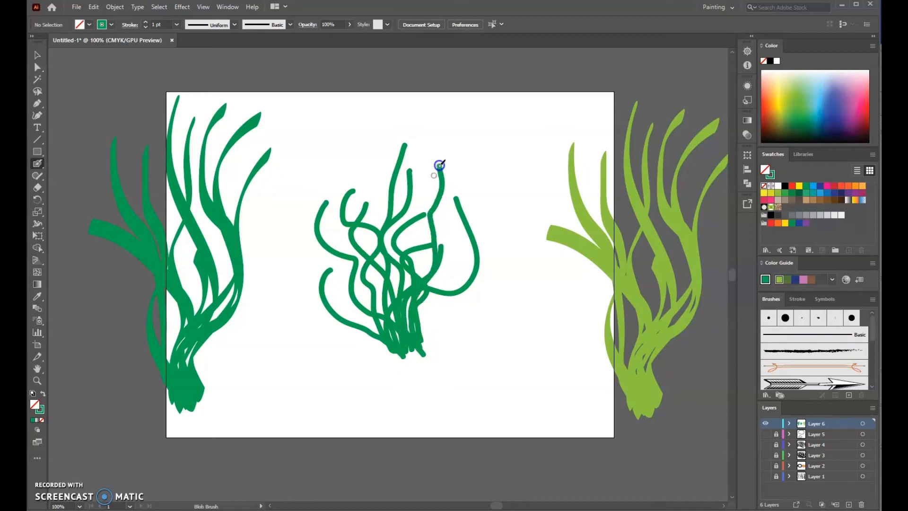
Change the stroke colour to another green swatch and paint more thin wavy stems over the middle plant.
{"action": "left_click", "coordinate": [112, 24]}
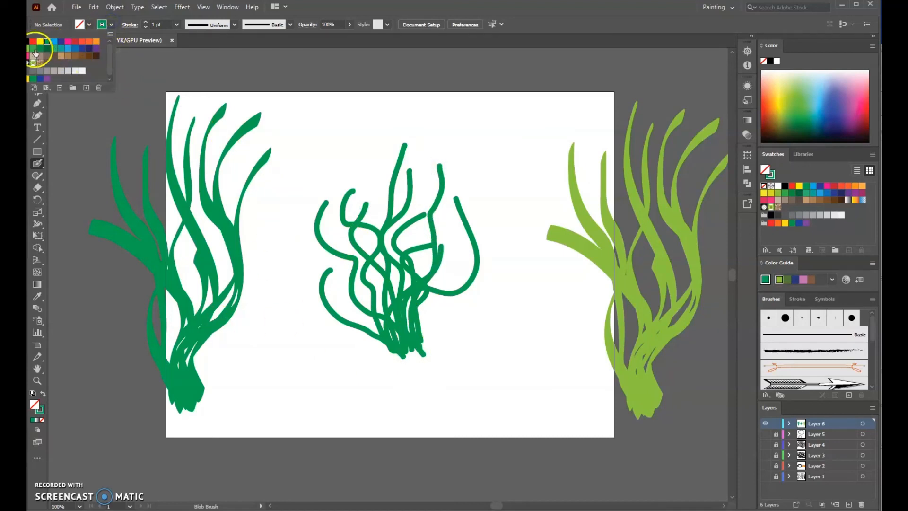
{"action": "left_click", "coordinate": [40, 48]}
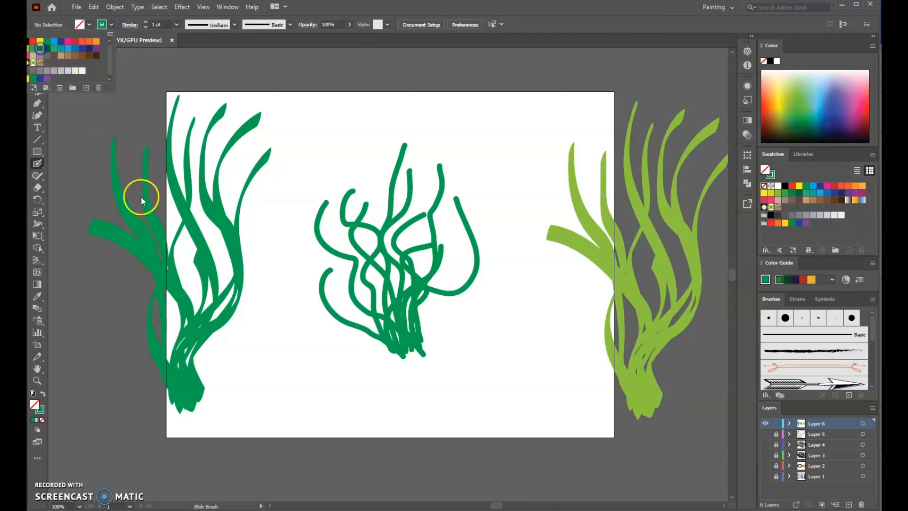
{"action": "left_click", "coordinate": [42, 166]}
{"action": "mouse_move", "coordinate": [415, 333]}
{"action": "left_mouse_down"}
{"action": "mouse_move", "coordinate": [435, 349]}
{"action": "mouse_move", "coordinate": [412, 362]}
{"action": "mouse_move", "coordinate": [371, 169]}
{"action": "left_mouse_up"}
{"action": "mouse_move", "coordinate": [431, 324]}
{"action": "left_mouse_down"}
{"action": "mouse_move", "coordinate": [394, 365]}
{"action": "mouse_move", "coordinate": [407, 361]}
{"action": "mouse_move", "coordinate": [391, 328]}
{"action": "mouse_move", "coordinate": [390, 267]}
{"action": "mouse_move", "coordinate": [435, 206]}
{"action": "mouse_move", "coordinate": [425, 166]}
{"action": "mouse_move", "coordinate": [438, 320]}
{"action": "mouse_move", "coordinate": [430, 348]}
{"action": "left_mouse_up"}
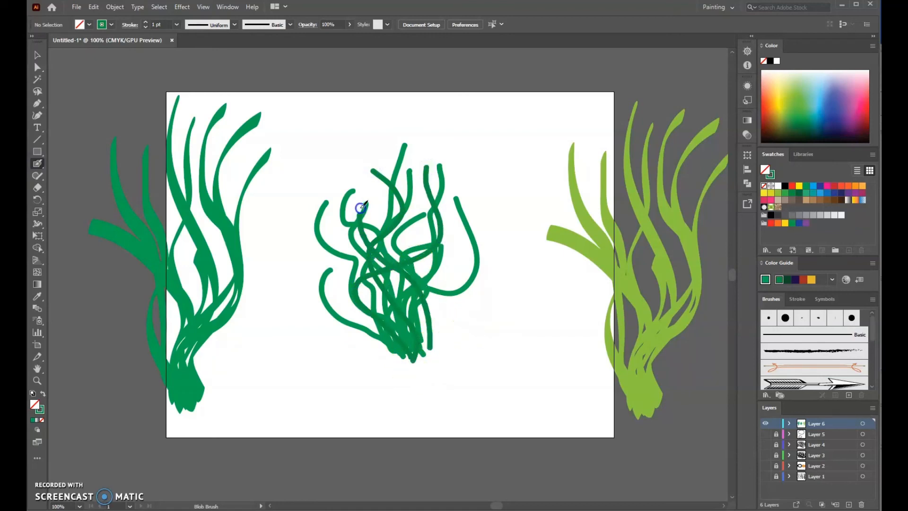
{"action": "left_click_drag", "start_coordinate": [360, 207], "coordinate": [355, 173]}
Change the stroke colour to yellow and paint five or so thin wavy stems over the middle green plant, rising from its base.
{"action": "left_click", "coordinate": [102, 25]}
{"action": "left_click", "coordinate": [40, 41]}
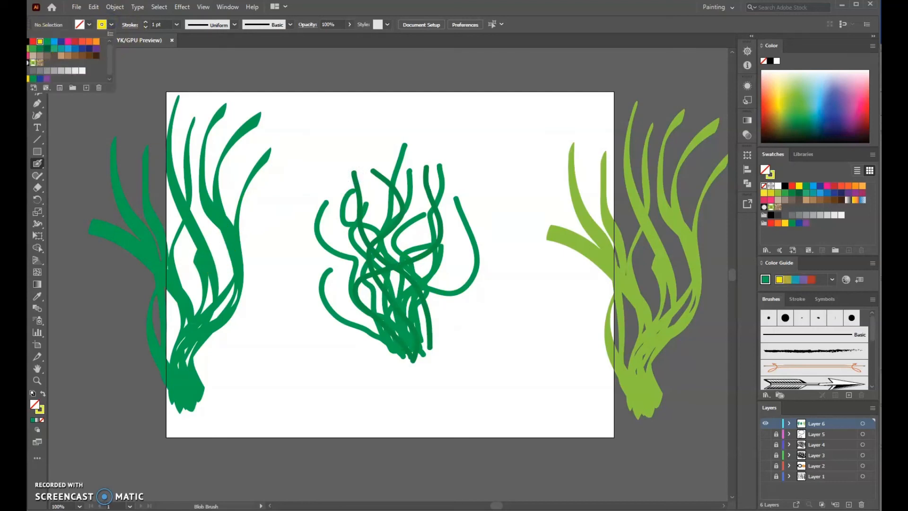
{"action": "left_click", "coordinate": [36, 163]}
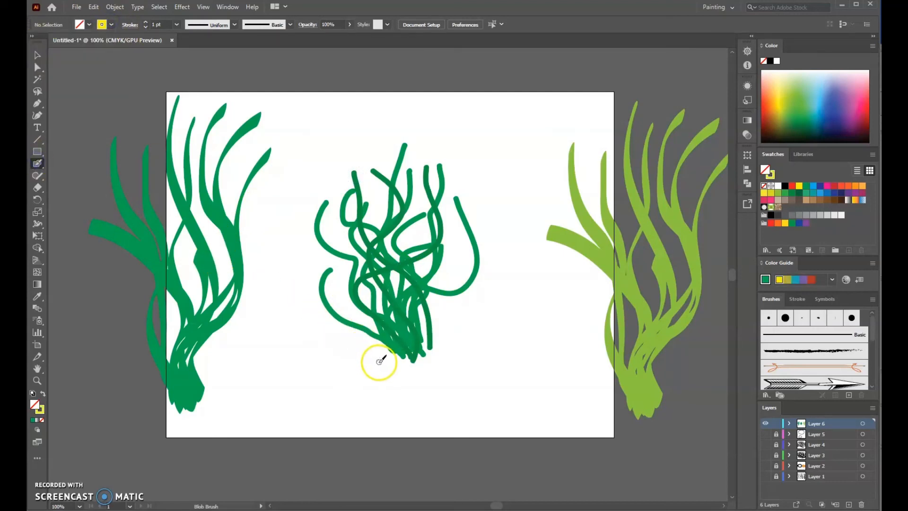
{"action": "mouse_move", "coordinate": [388, 358]}
{"action": "left_mouse_down"}
{"action": "mouse_move", "coordinate": [390, 287]}
{"action": "mouse_move", "coordinate": [373, 173]}
{"action": "left_mouse_up"}
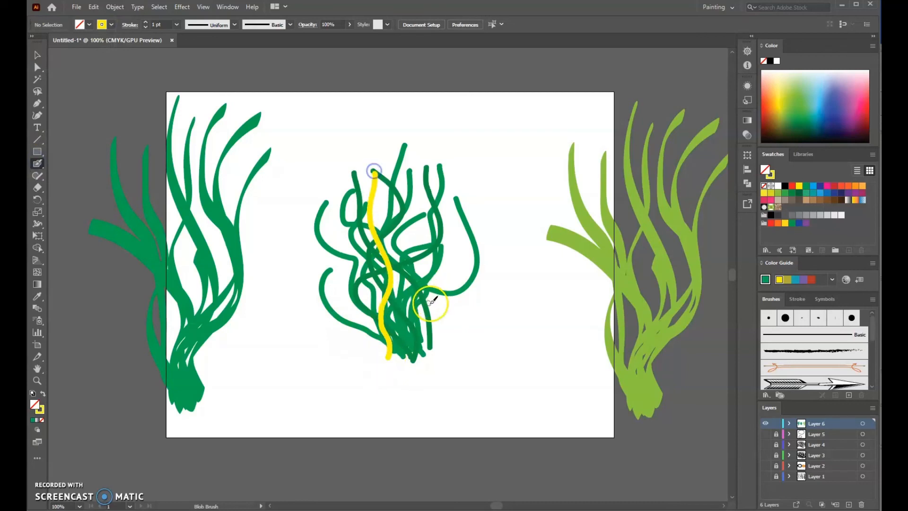
{"action": "mouse_move", "coordinate": [407, 350]}
{"action": "left_mouse_down"}
{"action": "mouse_move", "coordinate": [423, 180]}
{"action": "mouse_move", "coordinate": [406, 300]}
{"action": "mouse_move", "coordinate": [383, 116]}
{"action": "left_mouse_up"}
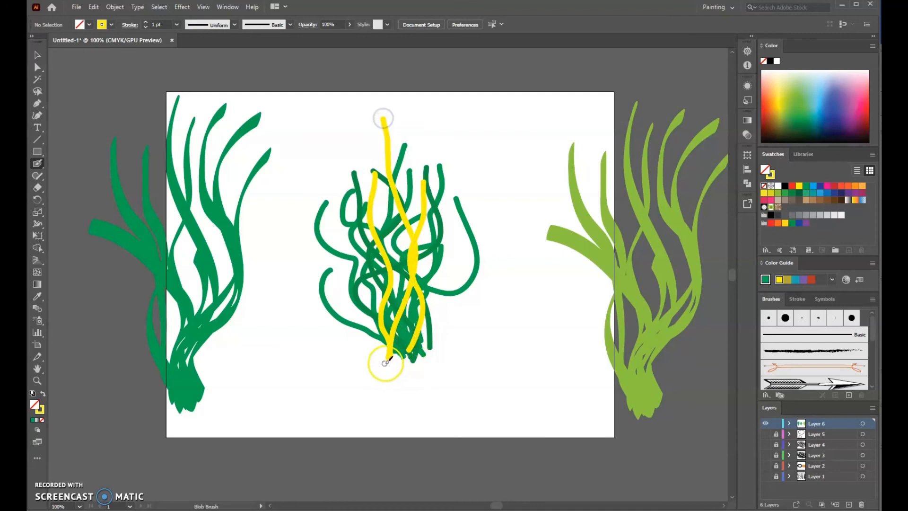
{"action": "mouse_move", "coordinate": [383, 359]}
{"action": "left_mouse_down"}
{"action": "mouse_move", "coordinate": [362, 282]}
{"action": "mouse_move", "coordinate": [325, 235]}
{"action": "left_mouse_up"}
{"action": "mouse_move", "coordinate": [419, 351]}
{"action": "left_mouse_down"}
{"action": "mouse_move", "coordinate": [428, 306]}
{"action": "mouse_move", "coordinate": [458, 278]}
{"action": "mouse_move", "coordinate": [453, 244]}
{"action": "left_mouse_up"}
Move the yellow stems slightly right and up as one shape, then select the green plant beneath separately and clear the selection.
{"action": "left_click", "coordinate": [37, 55]}
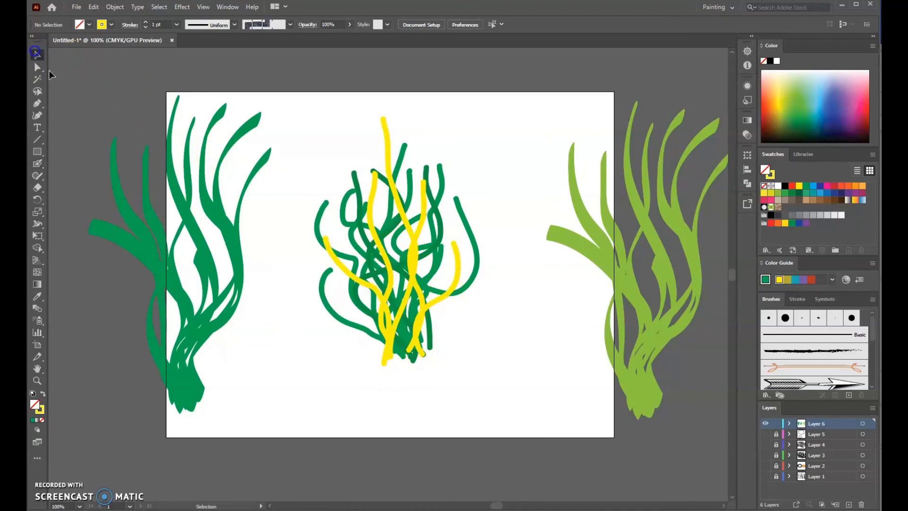
{"action": "left_click", "coordinate": [384, 137]}
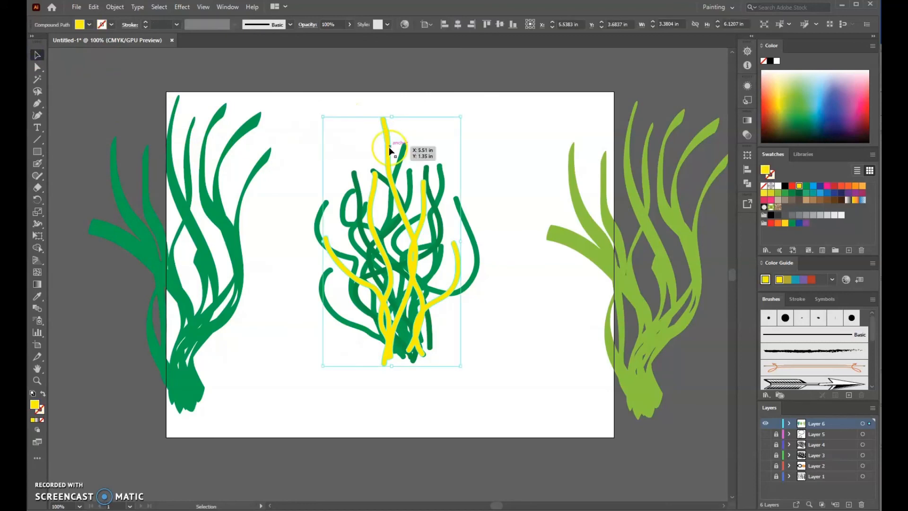
{"action": "mouse_move", "coordinate": [386, 151]}
{"action": "left_mouse_down"}
{"action": "mouse_move", "coordinate": [432, 132]}
{"action": "mouse_move", "coordinate": [399, 188]}
{"action": "mouse_move", "coordinate": [341, 207]}
{"action": "mouse_move", "coordinate": [393, 137]}
{"action": "mouse_move", "coordinate": [400, 142]}
{"action": "left_mouse_up"}
{"action": "left_click", "coordinate": [472, 293]}
{"action": "left_click", "coordinate": [492, 377]}
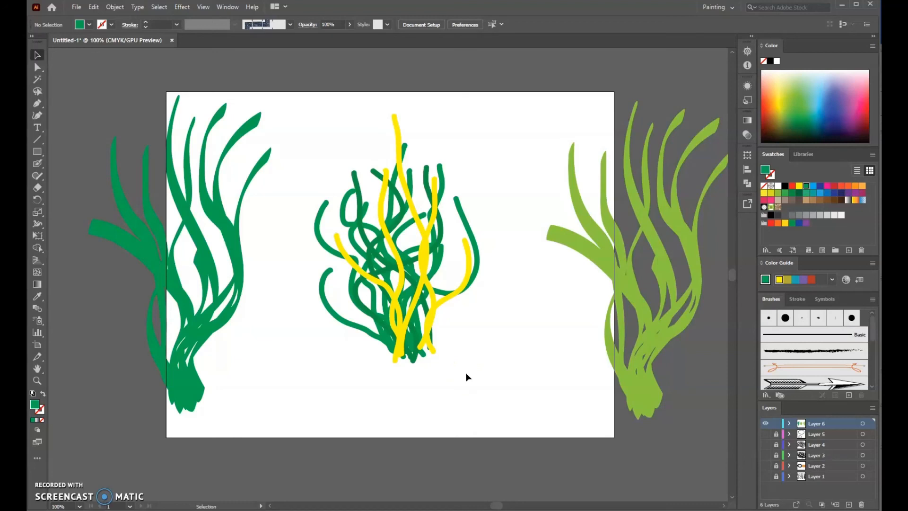
{"action": "left_click", "coordinate": [458, 382]}
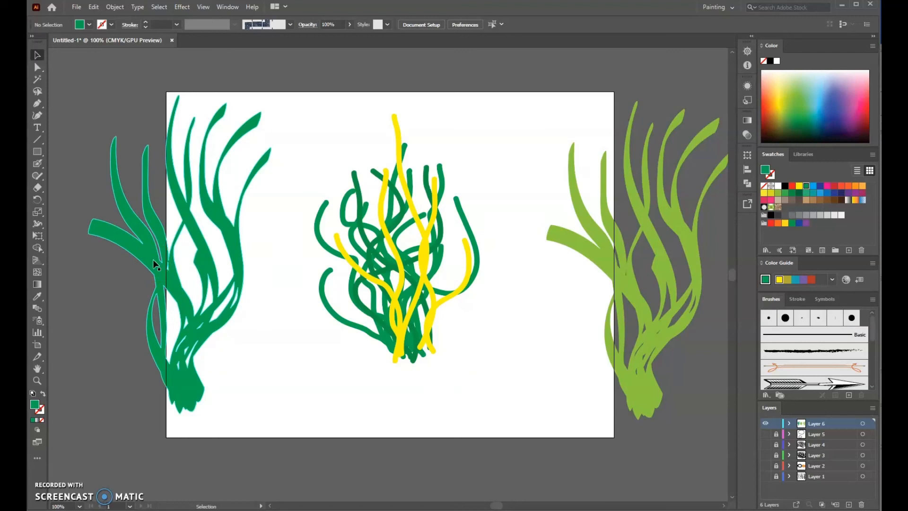
{"action": "left_click", "coordinate": [67, 115]}
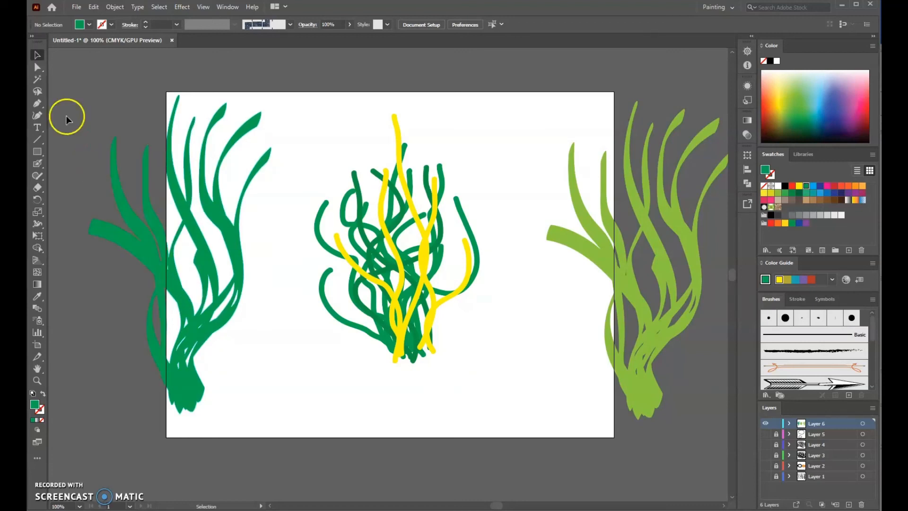